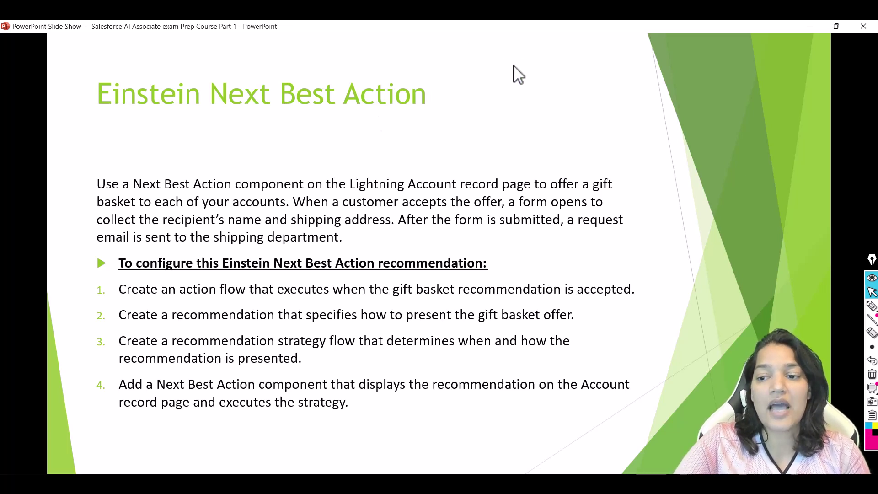
With the slide show pen, circle step 1's number and underline 'executes when the'
{"action": "left_click", "coordinate": [871, 306]}
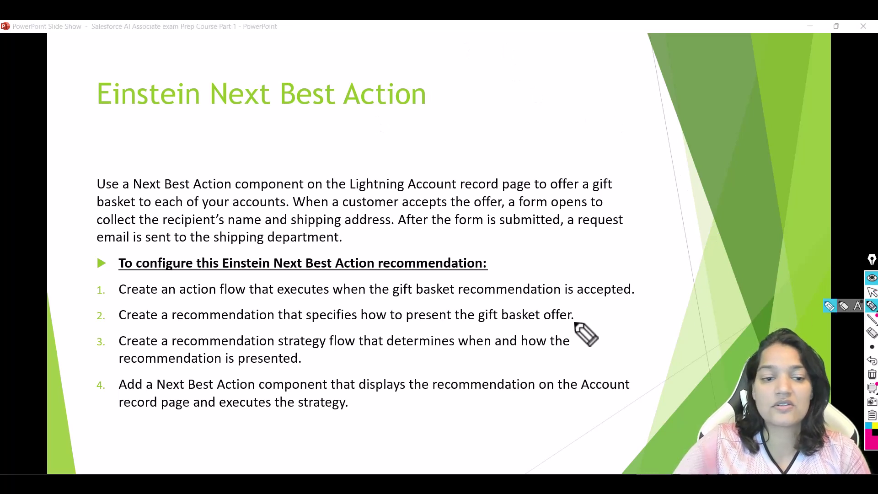
{"action": "left_click_drag", "start_coordinate": [93, 285], "coordinate": [236, 300]}
{"action": "left_click_drag", "start_coordinate": [305, 299], "coordinate": [630, 298]}
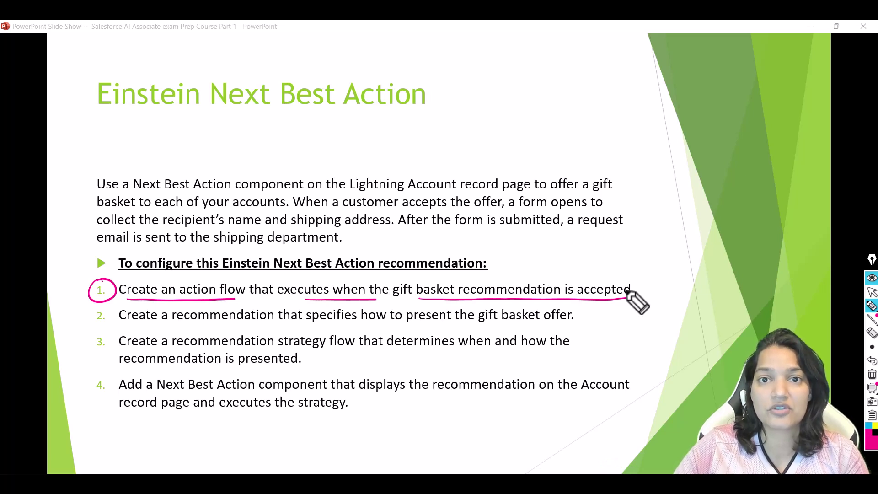
Erase all ink from the slide and switch to Salesforce Setup in Chrome
{"action": "left_click", "coordinate": [872, 291]}
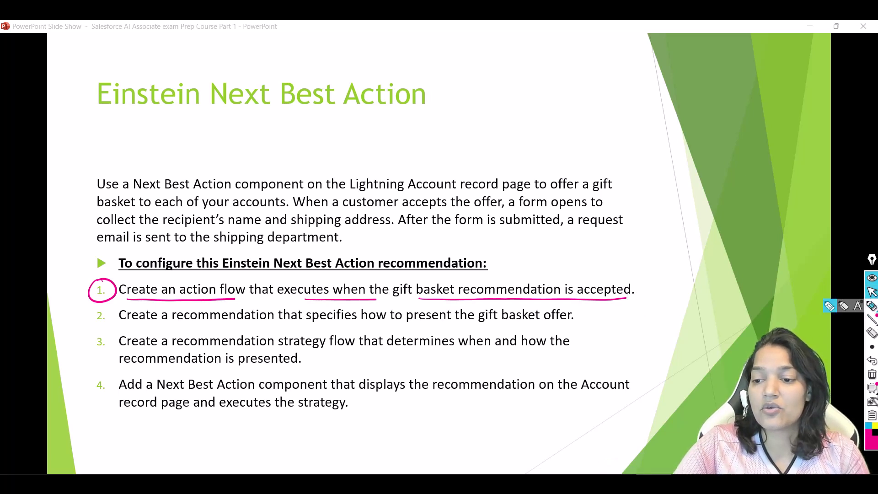
{"action": "left_click", "coordinate": [871, 374]}
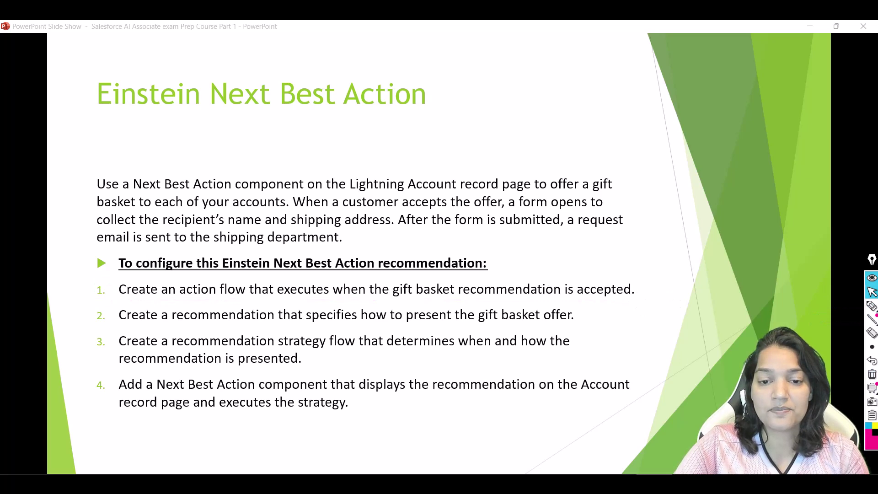
{"action": "key", "text": "alt+Tab"}
Find and open the Flows page in Setup via Quick Find, dismissing the tips panel
{"action": "left_click", "coordinate": [81, 143]}
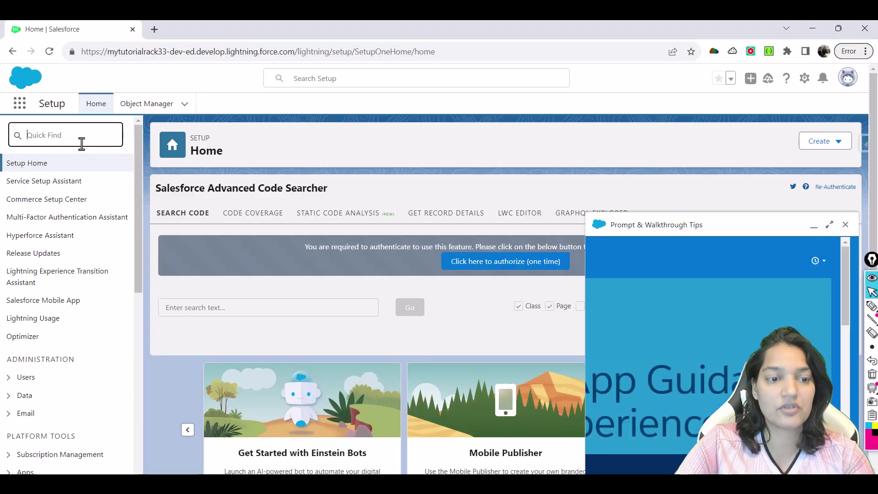
{"action": "type", "text": "flow"}
{"action": "left_click", "coordinate": [46, 256]}
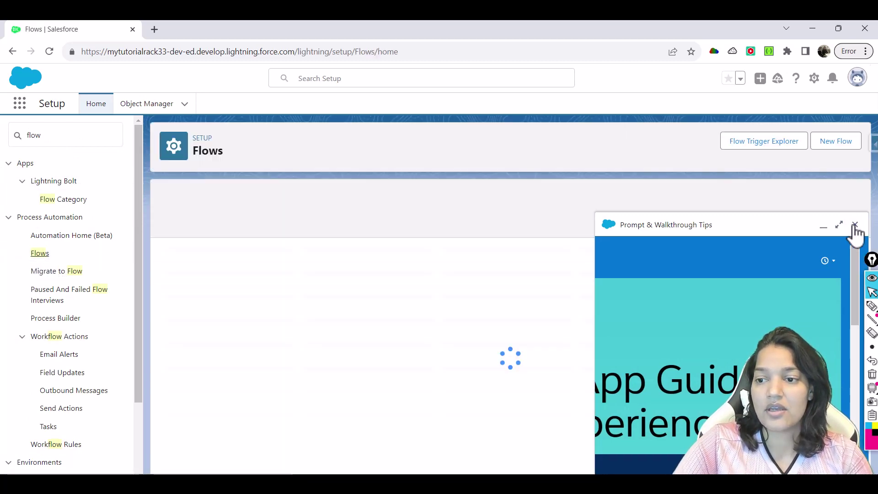
{"action": "left_click", "coordinate": [854, 225]}
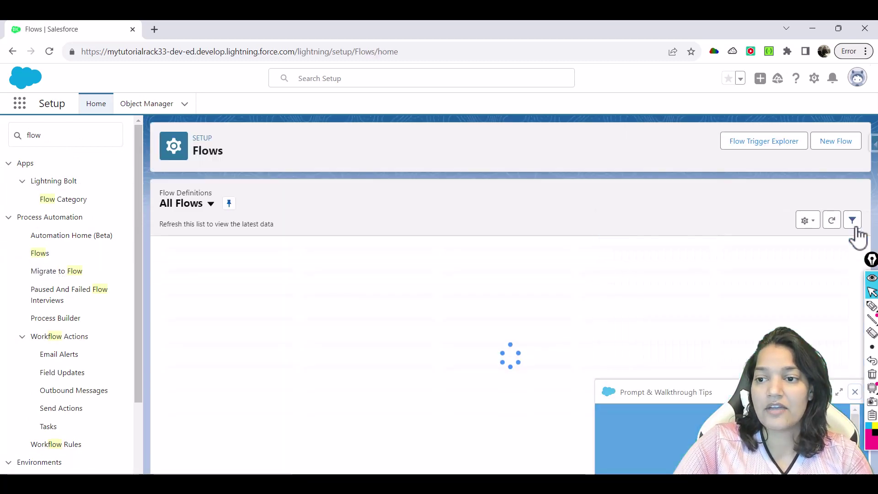
Create a new Screen Flow and open the element list between Start and End
{"action": "left_click", "coordinate": [833, 139]}
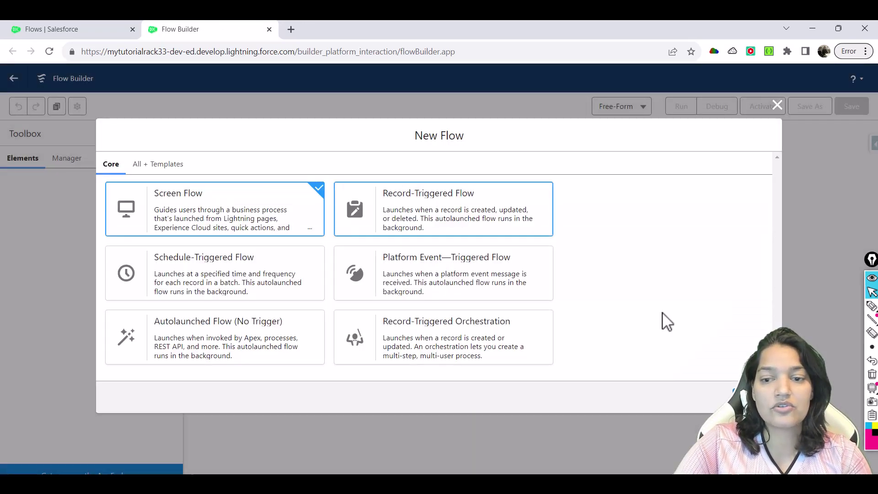
{"action": "left_click", "coordinate": [754, 397]}
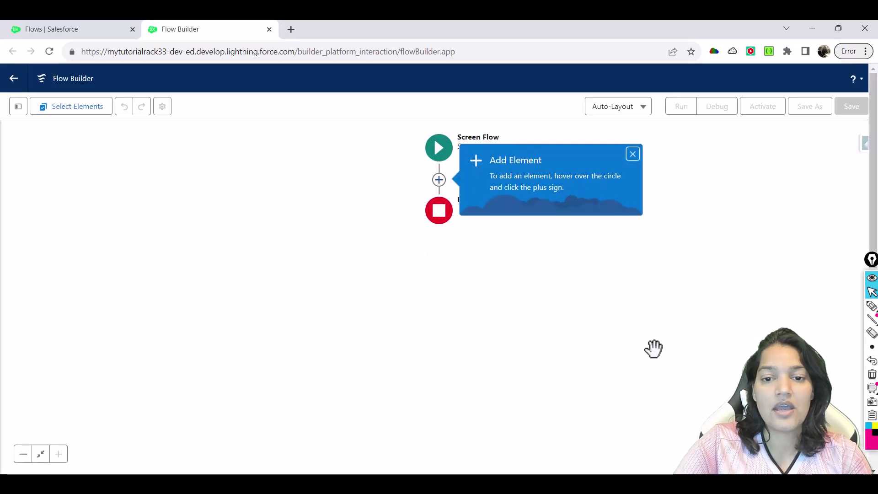
{"action": "left_click", "coordinate": [633, 154]}
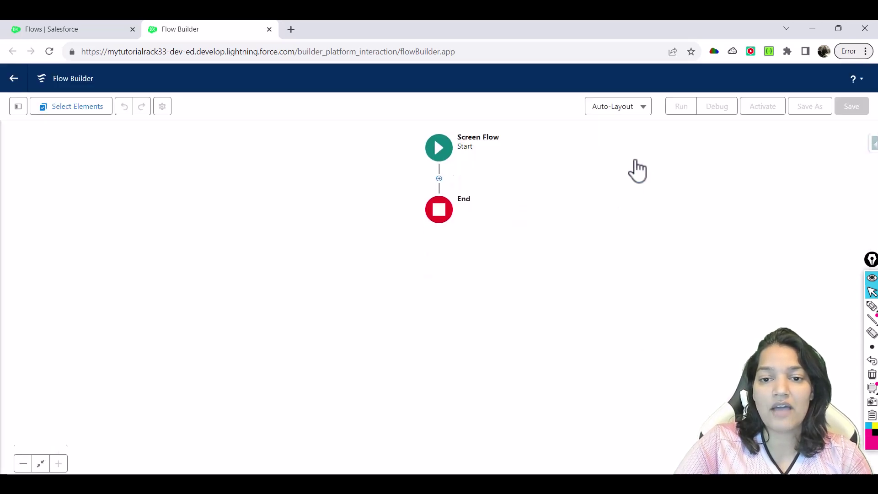
{"action": "left_click", "coordinate": [439, 179]}
Add a Screen element labelled 'Capture Recipient Information'
{"action": "left_click", "coordinate": [399, 271]}
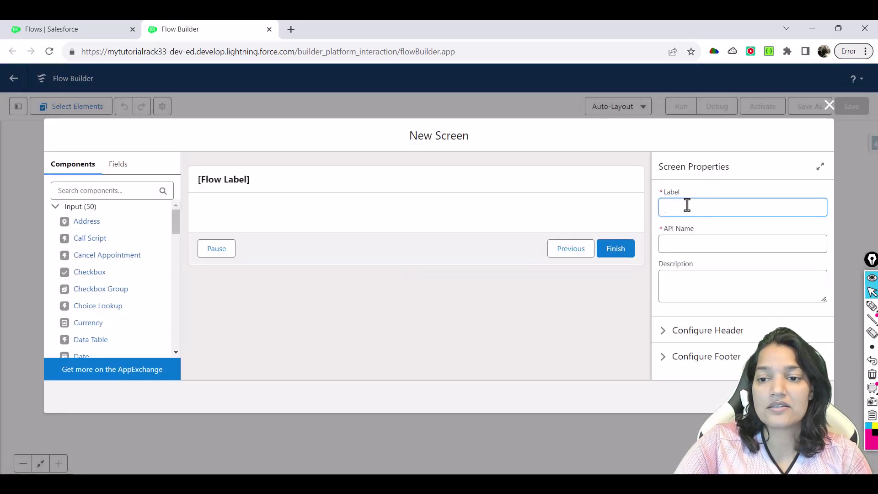
{"action": "left_click", "coordinate": [687, 205]}
{"action": "type", "text": "Capture"}
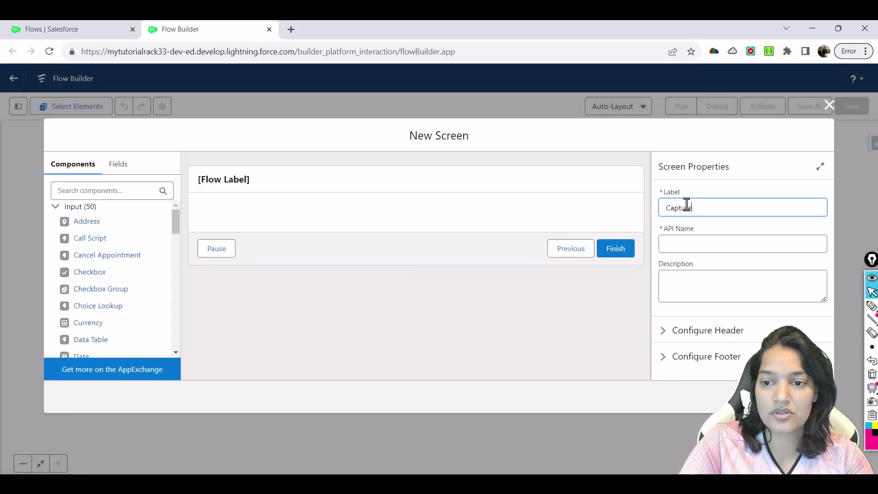
{"action": "type", "text": " Recipient Information"}
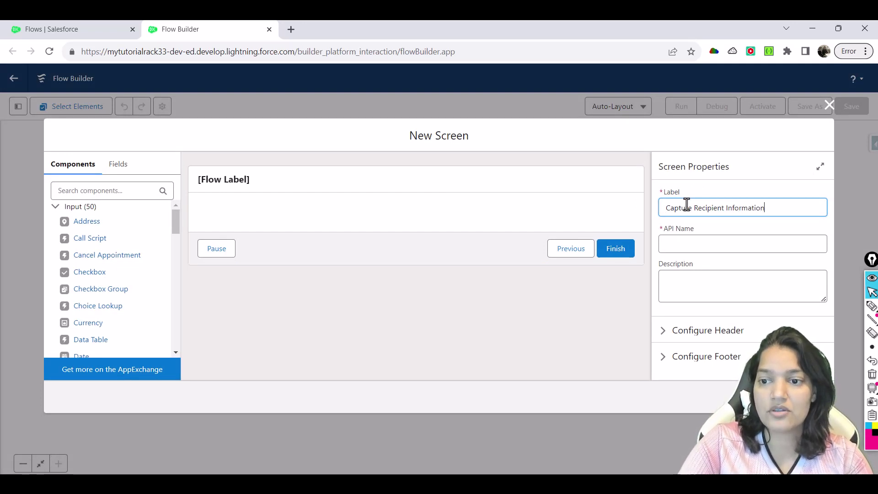
{"action": "key", "text": "Tab"}
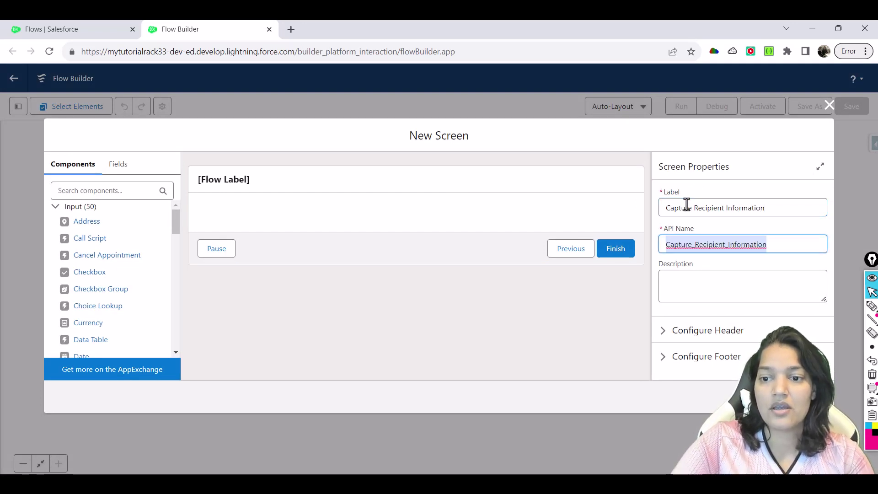
Place a Name input and an Address input below it on the screen
{"action": "left_click", "coordinate": [90, 191]}
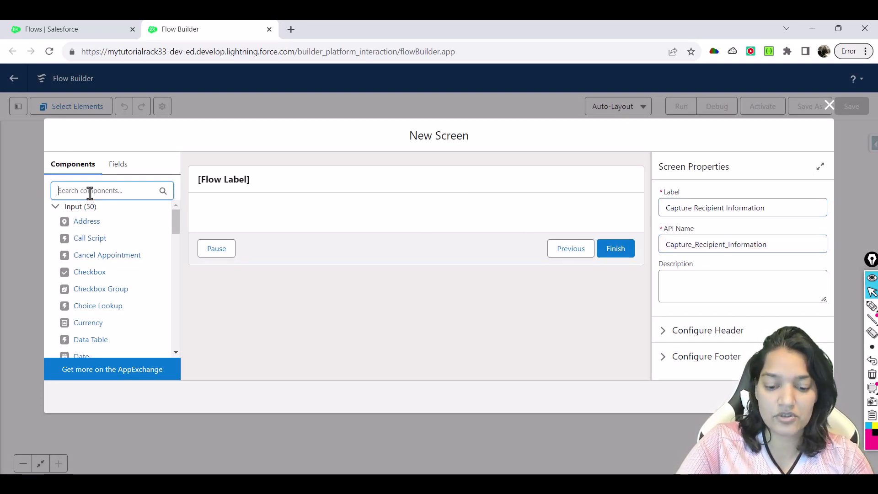
{"action": "type", "text": "Nam"}
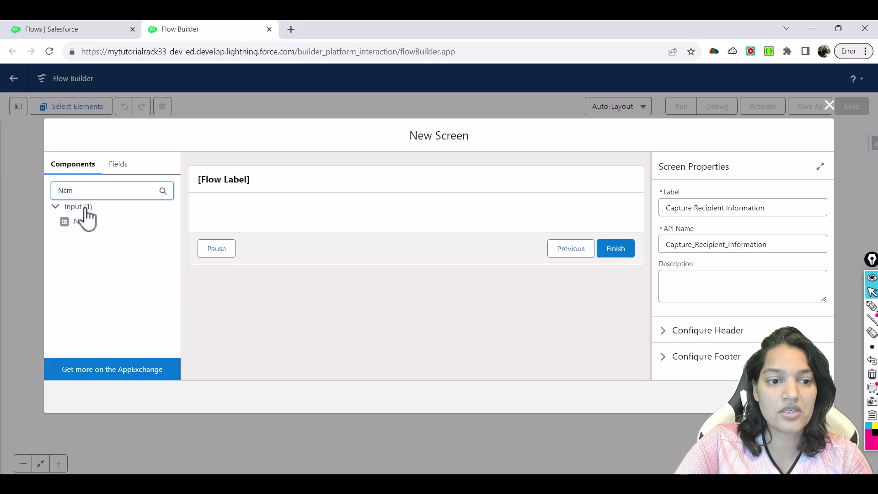
{"action": "left_click_drag", "start_coordinate": [80, 223], "coordinate": [236, 213]}
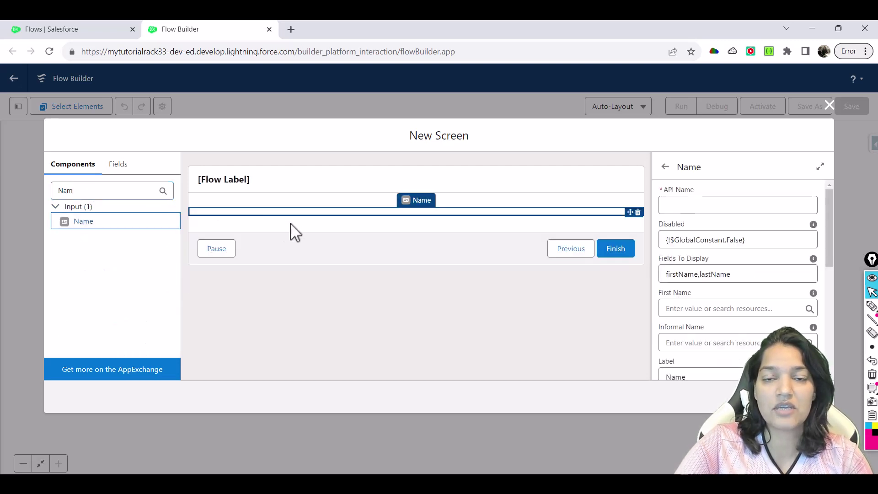
{"action": "left_click", "coordinate": [139, 191]}
{"action": "key", "text": "ctrl+a"}
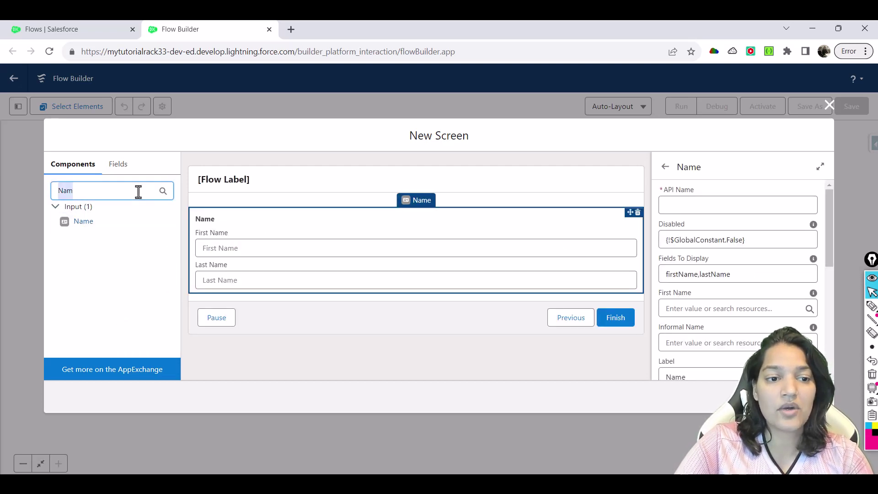
{"action": "type", "text": "Addre"}
{"action": "left_click_drag", "start_coordinate": [115, 223], "coordinate": [253, 288]}
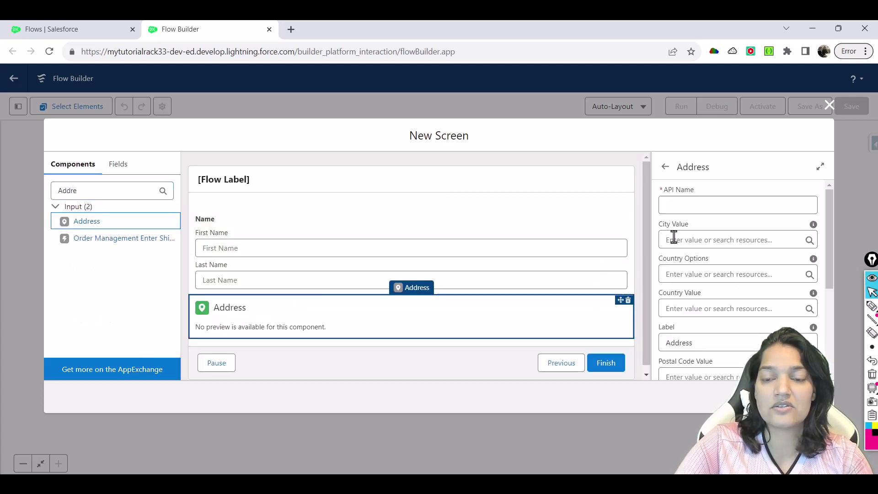
Set the API names to RecipientName and RecipientAddress for the Name and Address components
{"action": "left_click", "coordinate": [447, 254]}
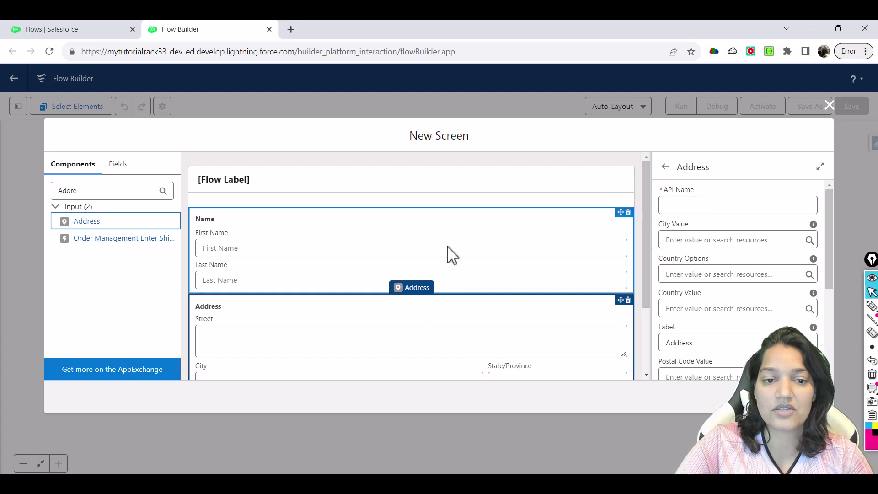
{"action": "left_click", "coordinate": [691, 205]}
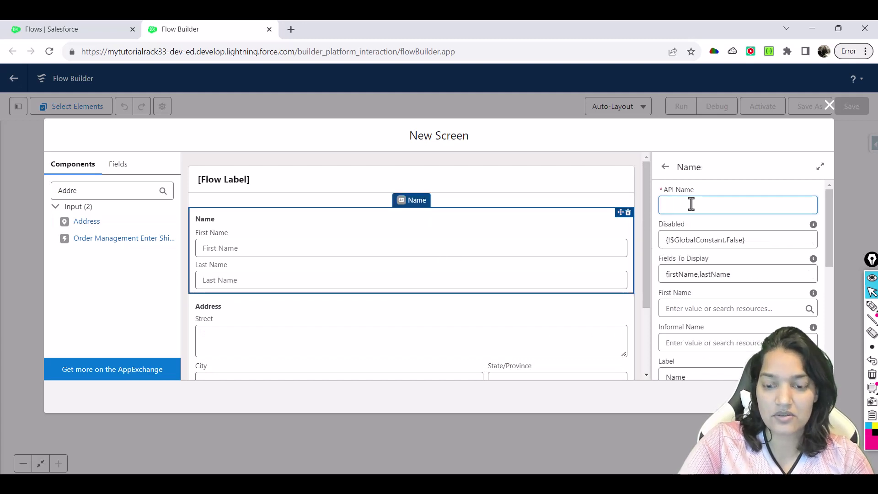
{"action": "type", "text": "RecipientName"}
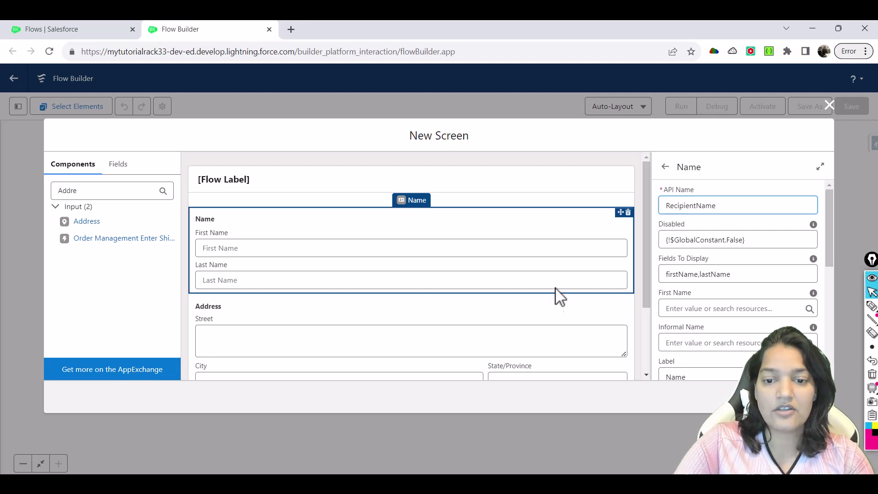
{"action": "left_click", "coordinate": [557, 300]}
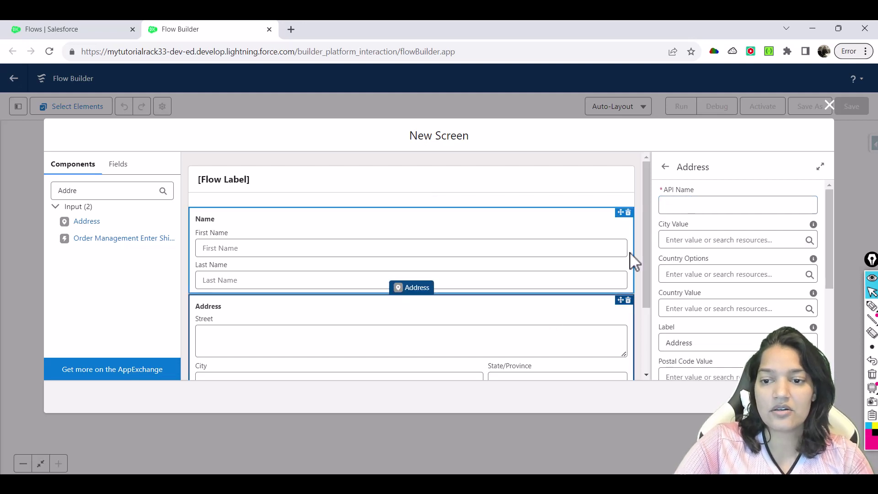
{"action": "left_click", "coordinate": [683, 207]}
{"action": "type", "text": "RecipientAddress"}
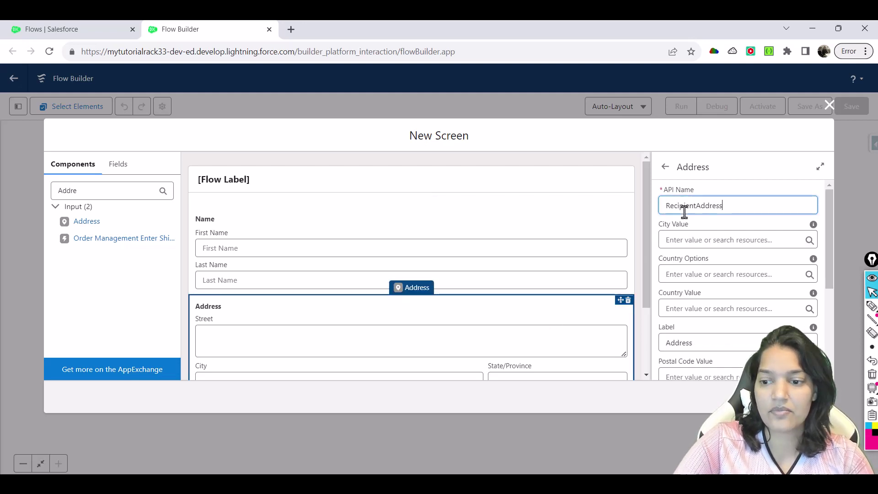
Finish the screen, switch the canvas to Free-Form layout, and start a new resource from the Manager
{"action": "left_click", "coordinate": [804, 396]}
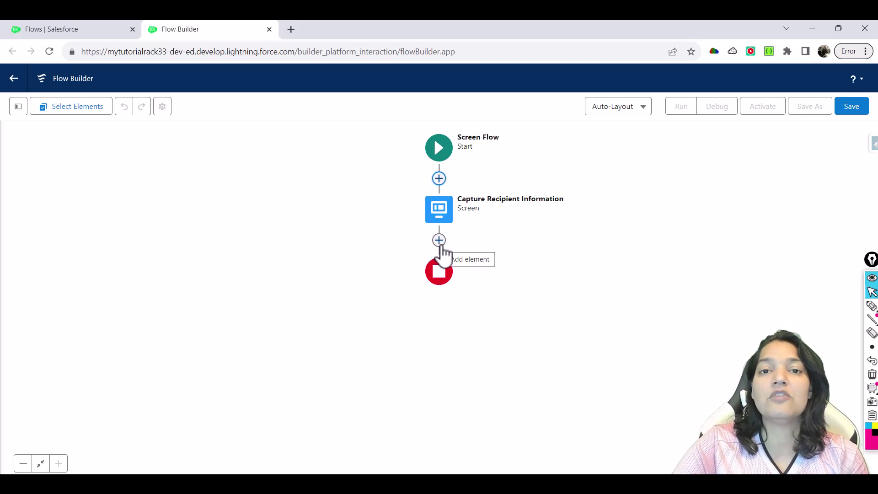
{"action": "left_click", "coordinate": [439, 241]}
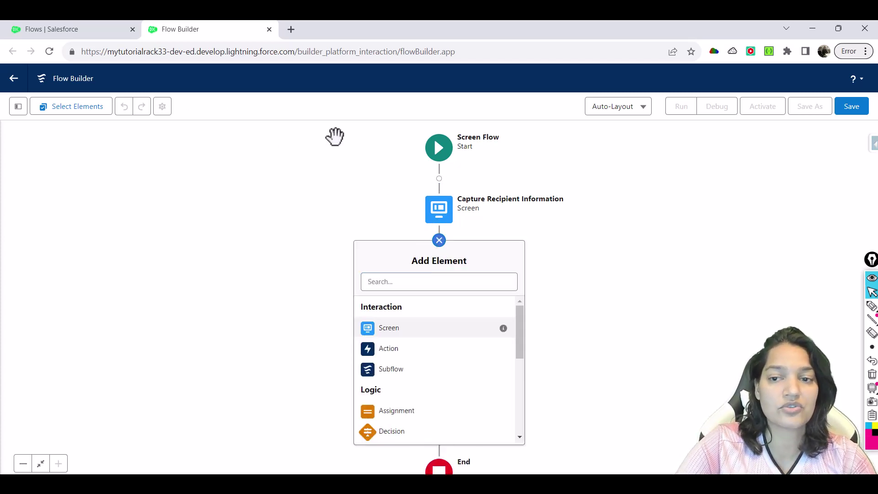
{"action": "left_click", "coordinate": [640, 110]}
{"action": "left_click", "coordinate": [622, 152]}
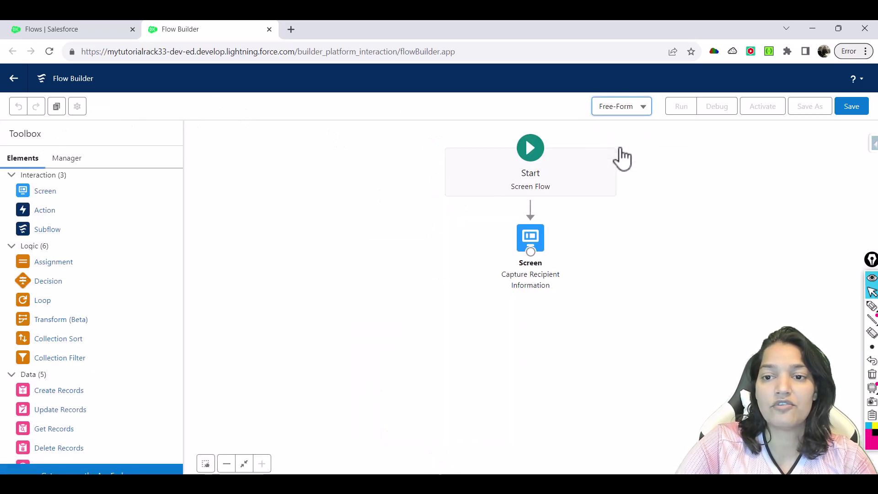
{"action": "left_click", "coordinate": [77, 163]}
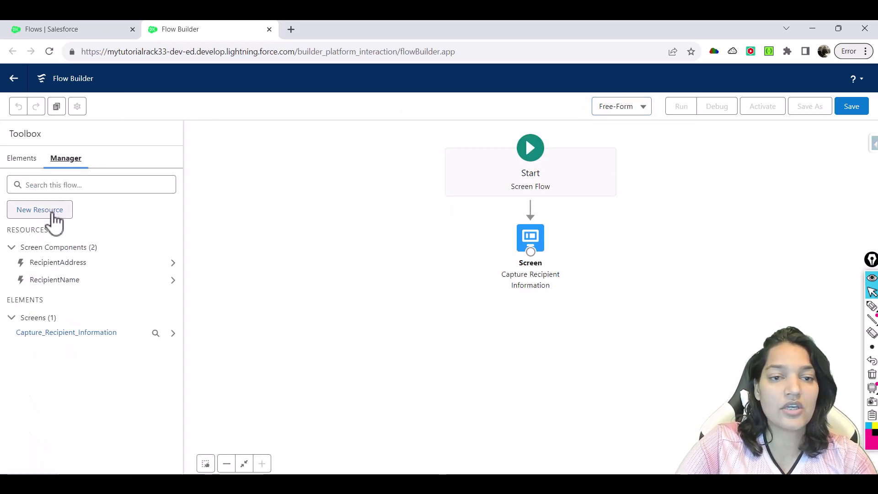
{"action": "left_click", "coordinate": [52, 214]}
Make the new resource a Text Template with API Name EmailBody
{"action": "left_click", "coordinate": [234, 228]}
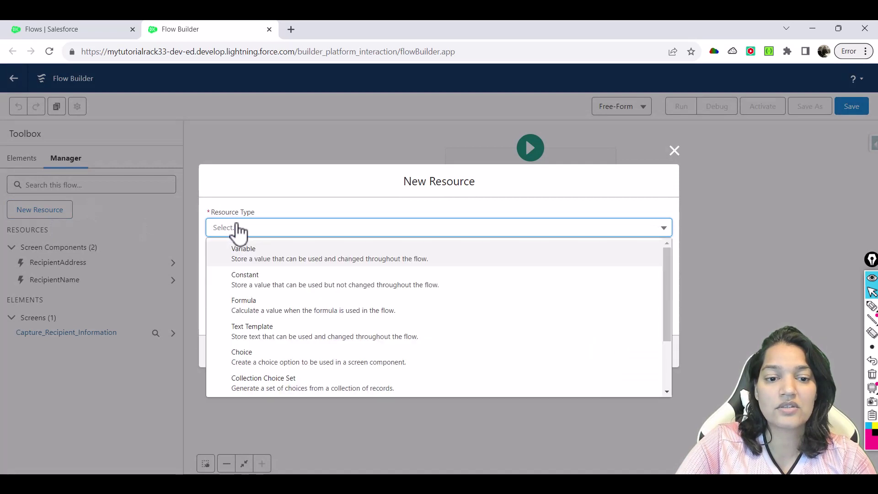
{"action": "left_click", "coordinate": [250, 330]}
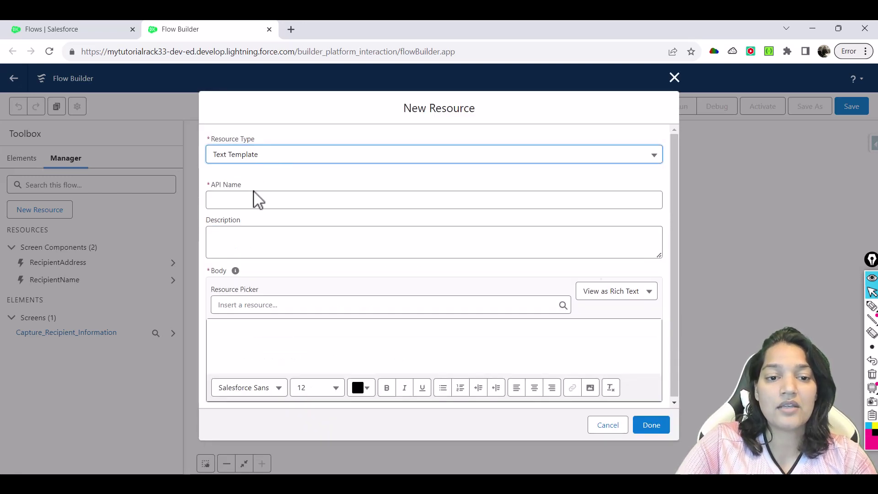
{"action": "left_click", "coordinate": [253, 196]}
{"action": "type", "text": "Emai"}
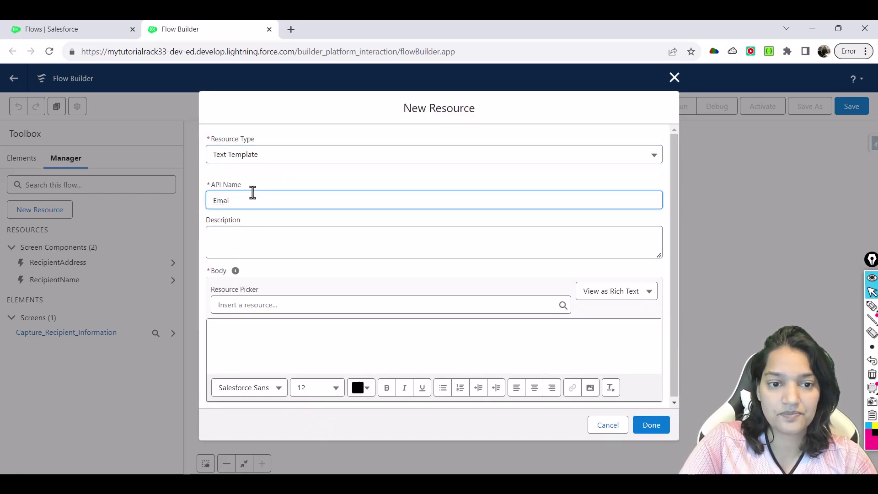
{"action": "type", "text": "lBody"}
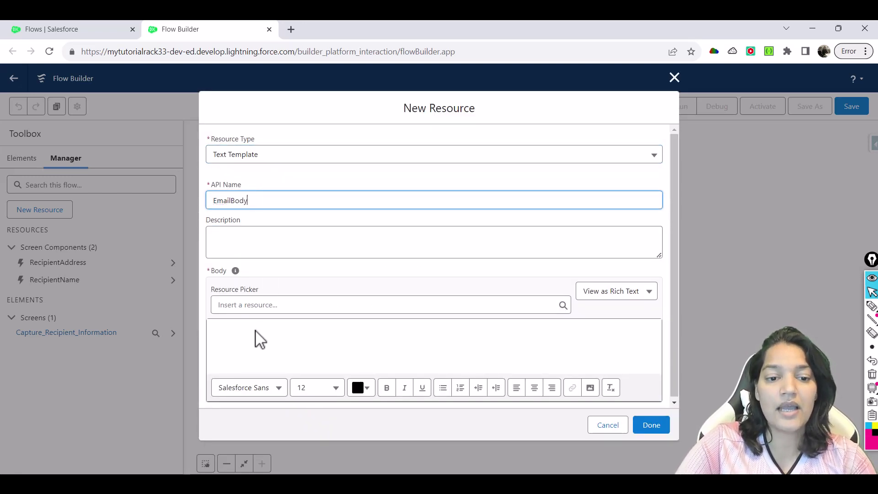
Write the opening body sentence about a new gift basket order and where to send it
{"action": "left_click", "coordinate": [249, 331]}
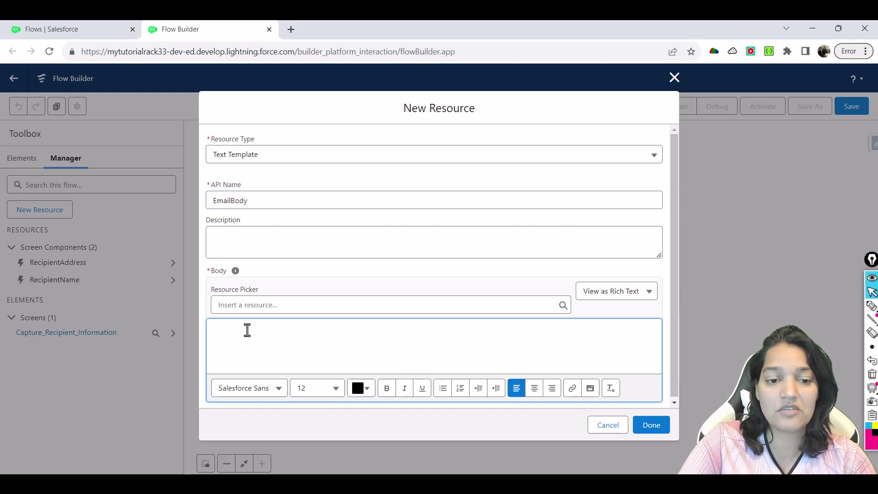
{"action": "type", "text": "Thank"}
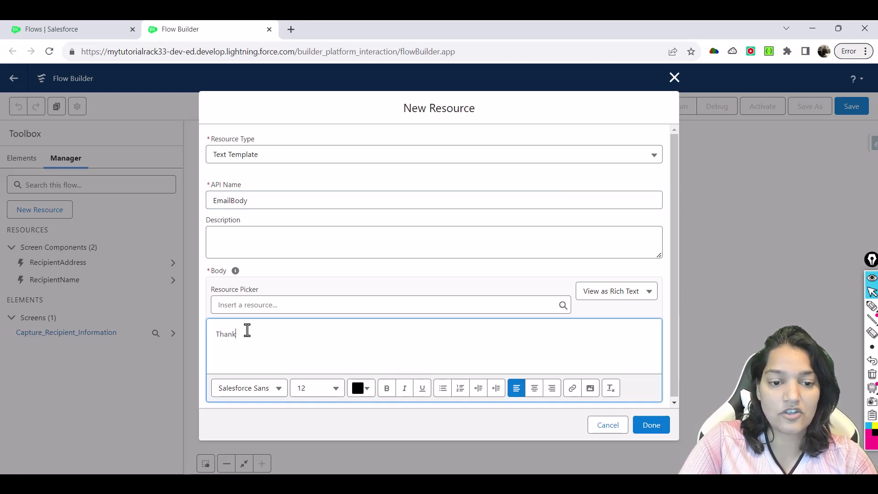
{"action": "type", "text": " you for ac"}
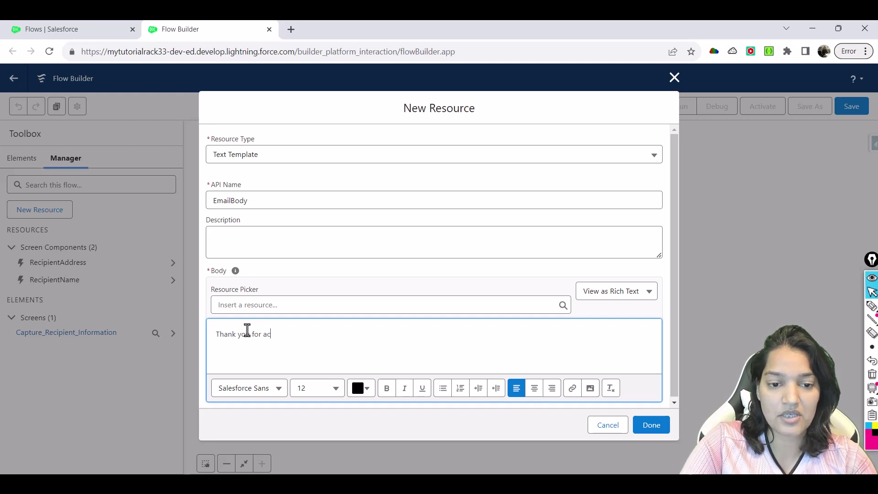
{"action": "type", "text": "c"}
{"action": "key", "text": "BackSpace"}
{"action": "key", "text": "BackSpace"}
{"action": "key", "text": "BackSpace"}
{"action": "key", "text": "BackSpace"}
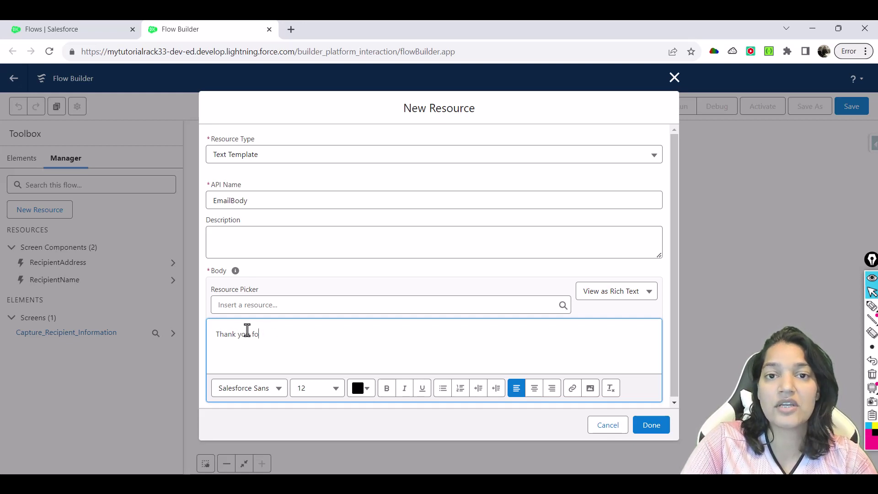
{"action": "key", "text": "BackSpace"}
{"action": "key", "text": "BackSpace"}
{"action": "key", "text": "BackSpace"}
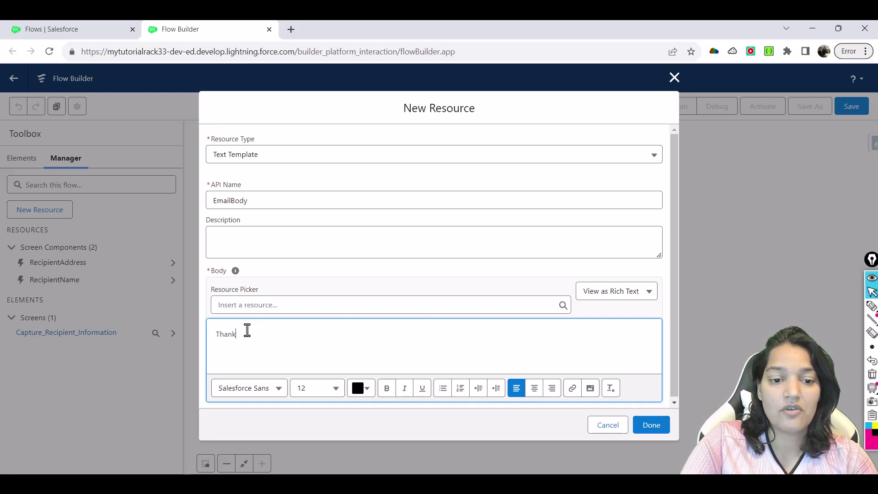
{"action": "key", "text": "BackSpace"}
{"action": "key", "text": "BackSpace"}
{"action": "key", "text": "BackSpace"}
{"action": "key", "text": "BackSpace"}
{"action": "key", "text": "BackSpace"}
{"action": "type", "text": "We have a new "}
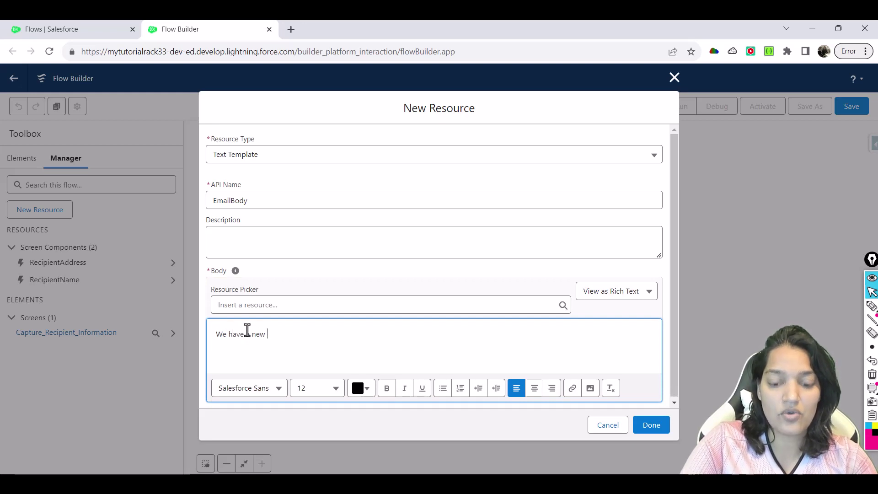
{"action": "type", "text": "order for the"}
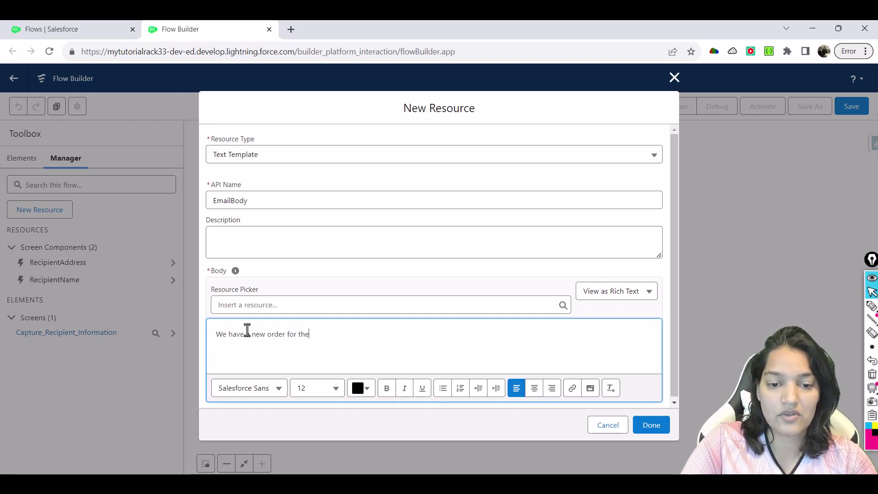
{"action": "type", "text": " gift basket"}
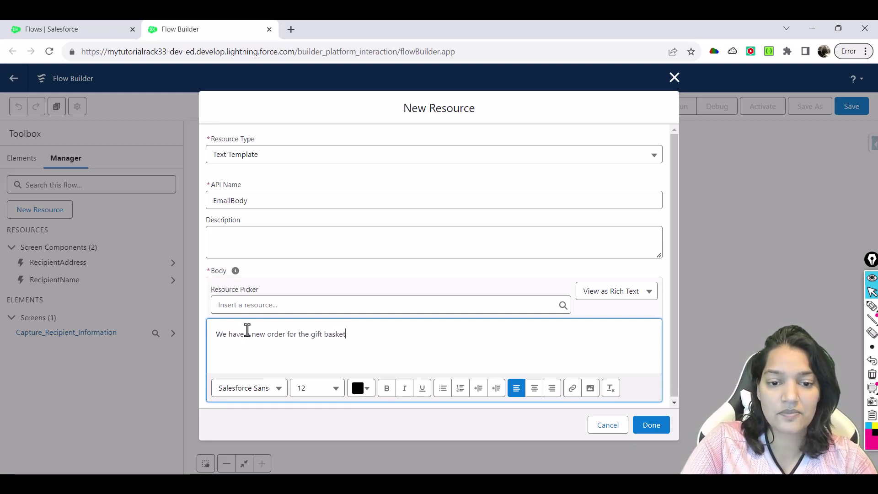
{"action": "type", "text": ". Please se"}
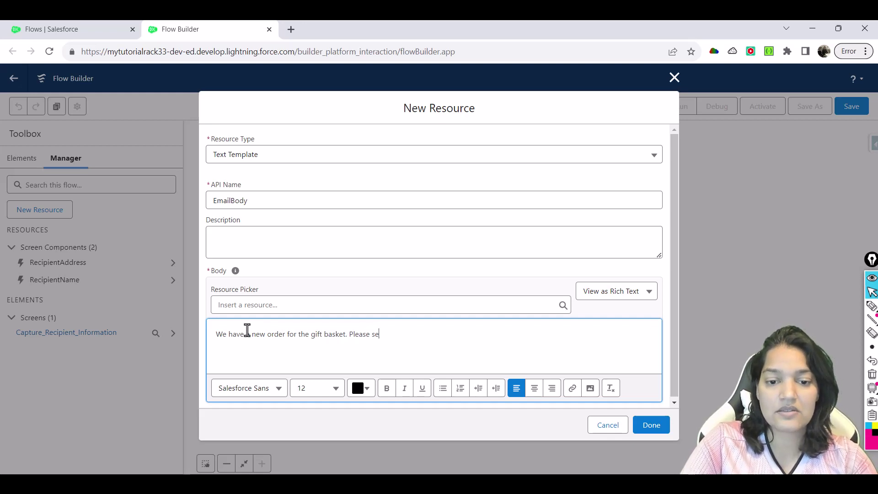
{"action": "type", "text": "nd to the "}
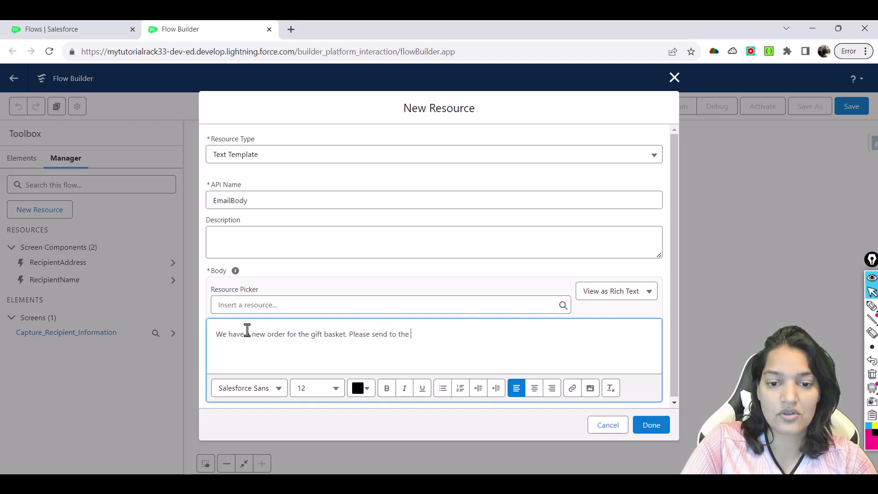
{"action": "type", "text": "follower"}
{"action": "key", "text": "BackSpace"}
{"action": "type", "text": "ing accout"}
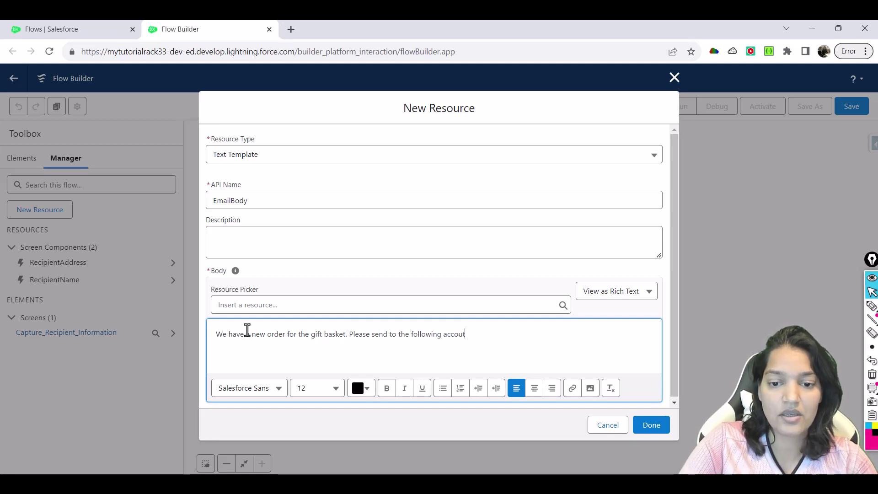
{"action": "key", "text": "BackSpace"}
{"action": "key", "text": "BackSpace"}
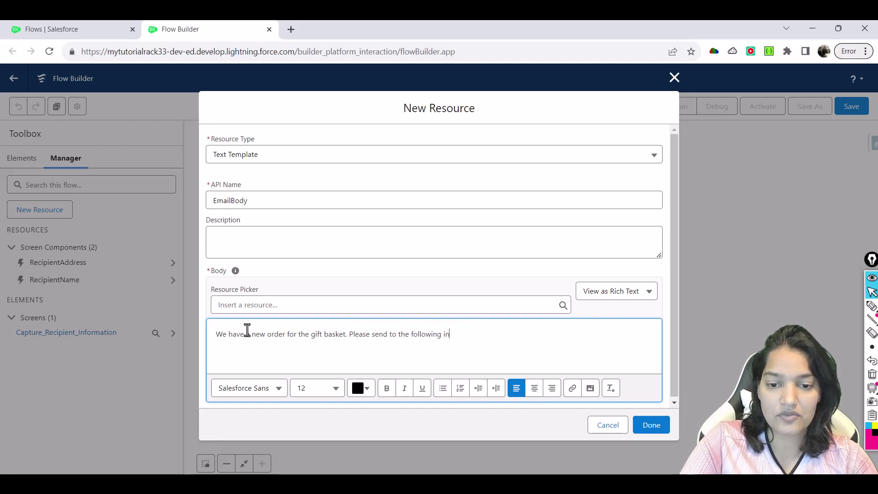
{"action": "type", "text": "vidual:"}
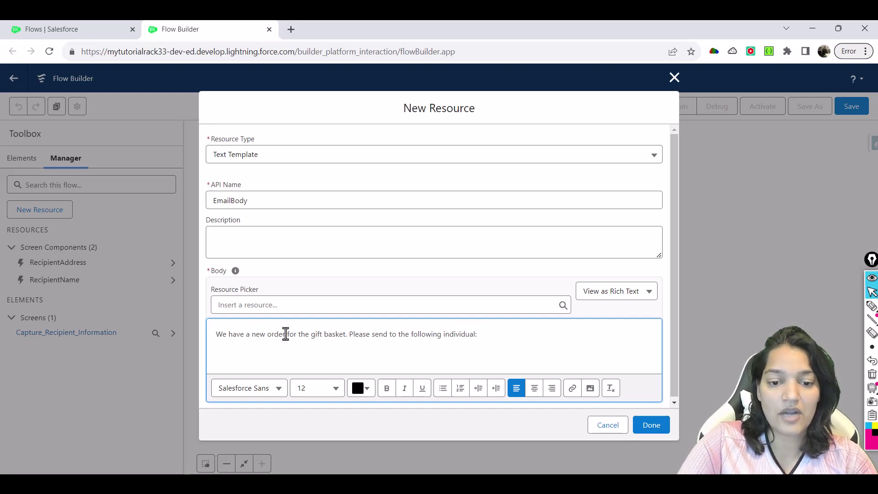
Bold the opening sentence and start a new line below it
{"action": "triple_click", "coordinate": [284, 334]}
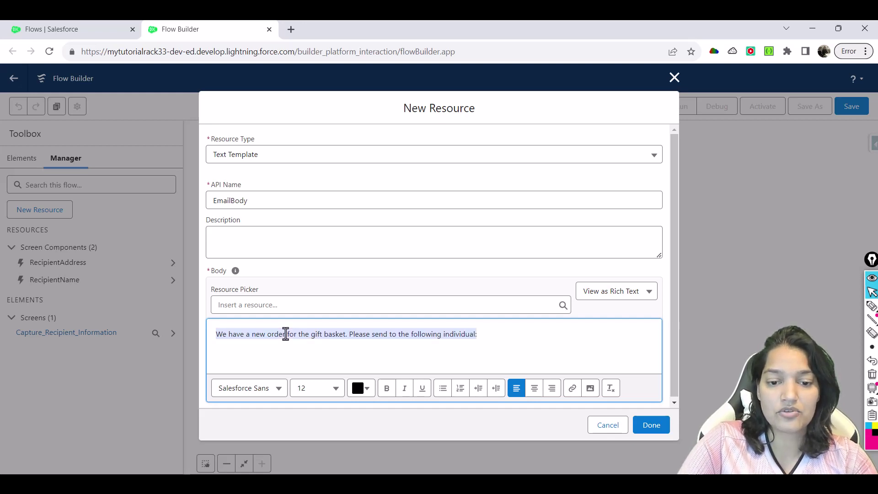
{"action": "left_click", "coordinate": [386, 387]}
{"action": "left_click", "coordinate": [267, 348]}
Type 'Name' and insert RecipientName's first name and last name merge fields
{"action": "type", "text": "Name:"}
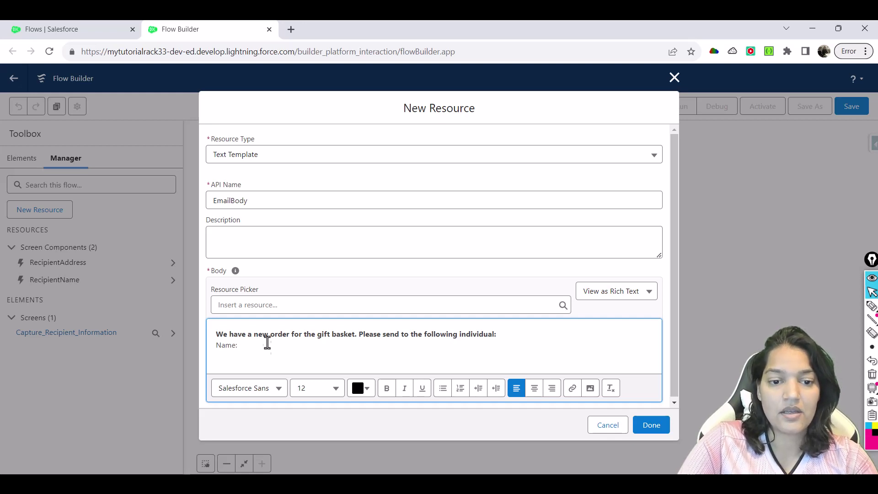
{"action": "left_click", "coordinate": [259, 305]}
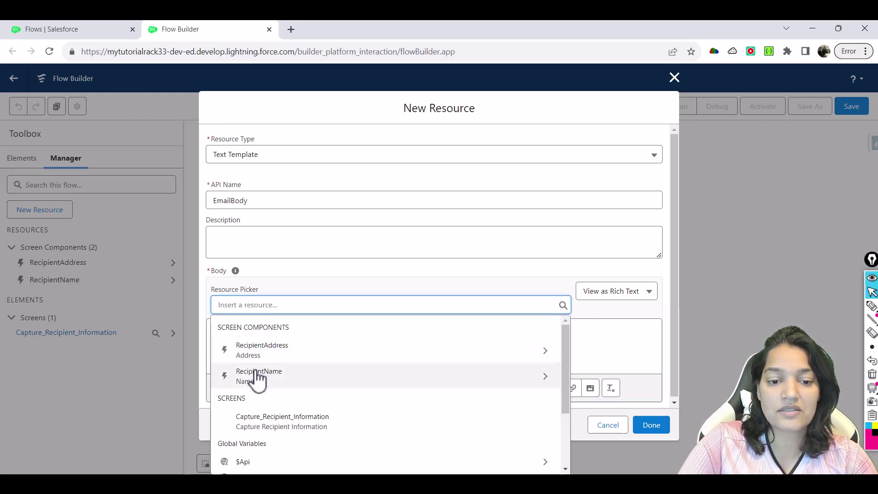
{"action": "left_click", "coordinate": [257, 377]}
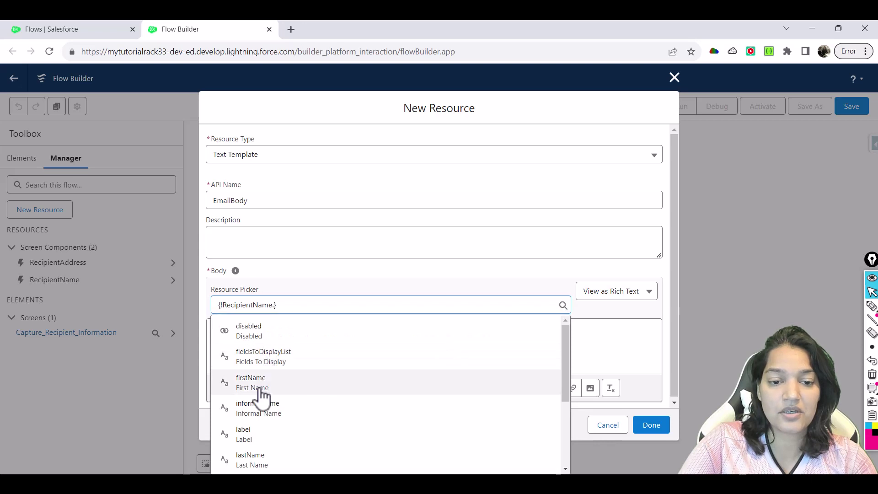
{"action": "left_click", "coordinate": [259, 388]}
{"action": "left_click", "coordinate": [348, 348]}
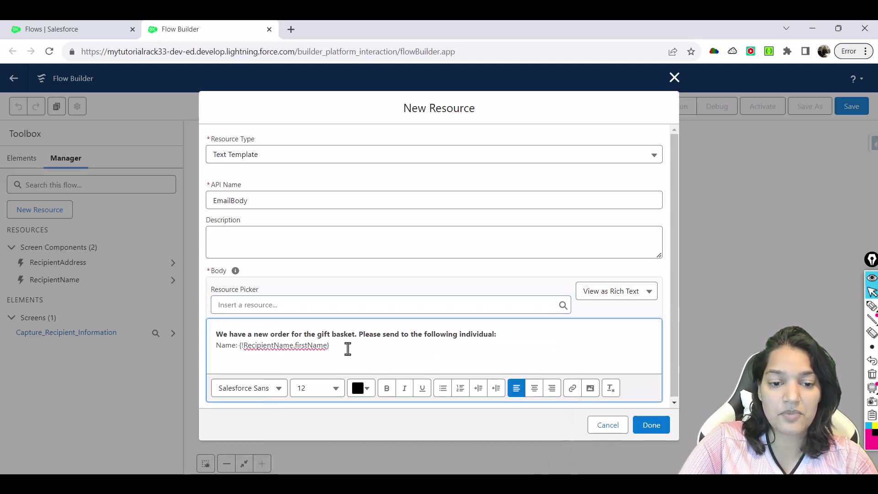
{"action": "left_click", "coordinate": [266, 307]}
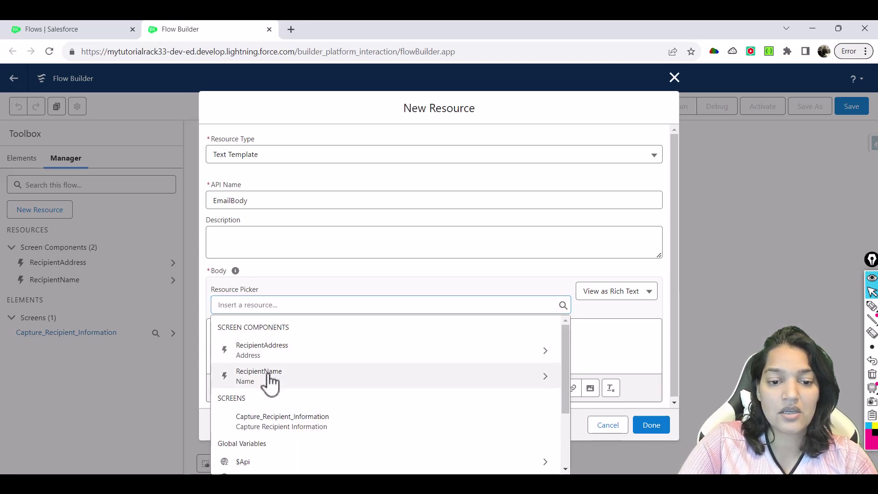
{"action": "left_click", "coordinate": [270, 381]}
{"action": "left_click", "coordinate": [272, 463]}
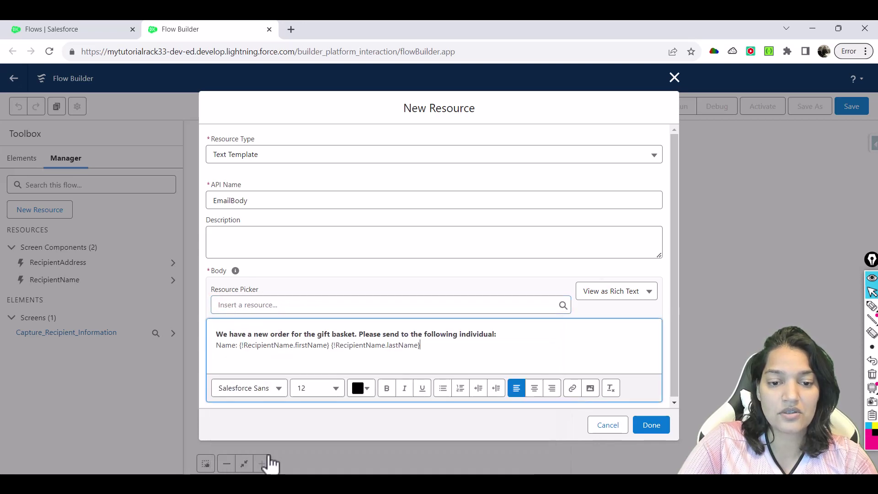
Bold the Name label and add an 'Address:' line beneath it
{"action": "double_click", "coordinate": [220, 345]}
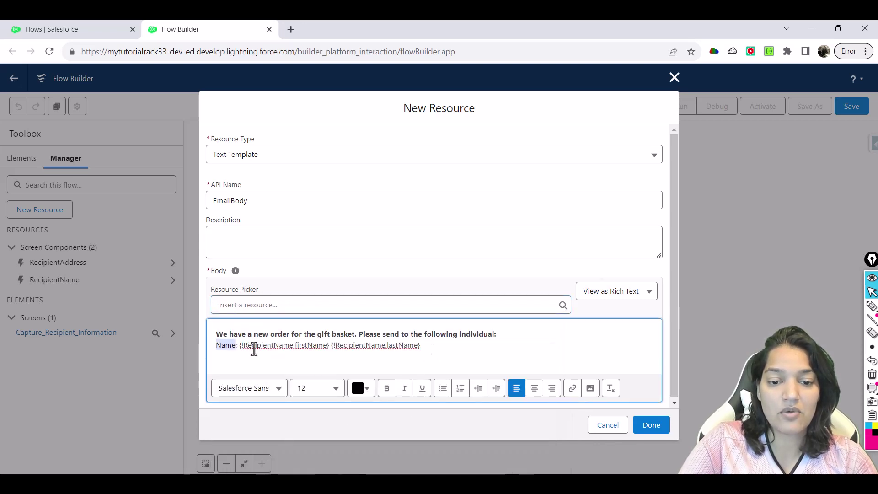
{"action": "left_click", "coordinate": [386, 387]}
{"action": "left_click", "coordinate": [427, 348]}
{"action": "key", "text": "Return"}
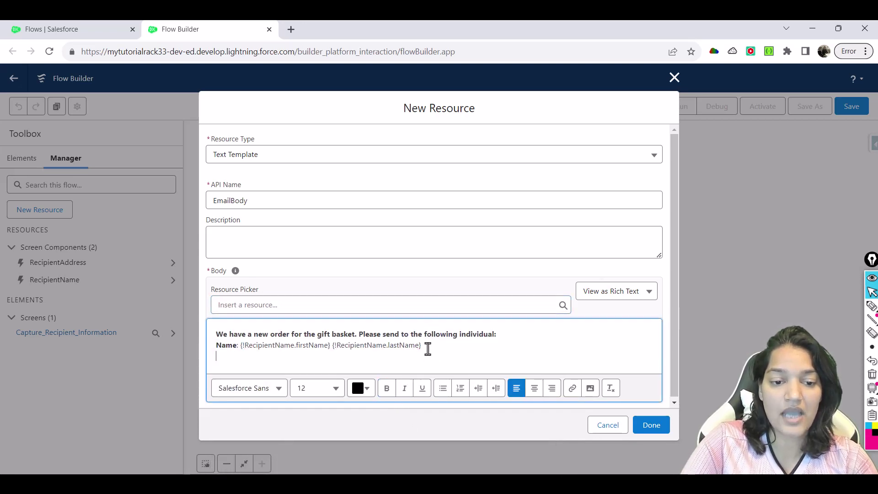
{"action": "type", "text": "Address"}
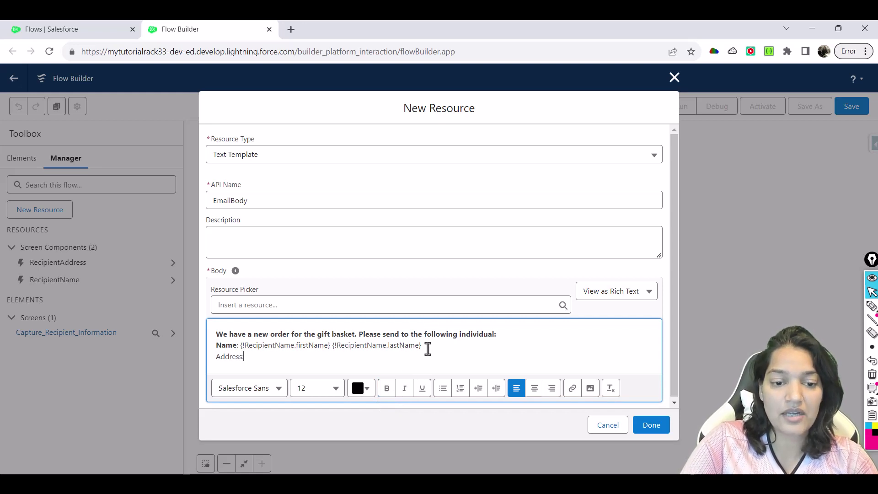
{"action": "type", "text": ":"}
Insert RecipientAddress street and city merge fields after 'Address:'
{"action": "left_click", "coordinate": [406, 305]}
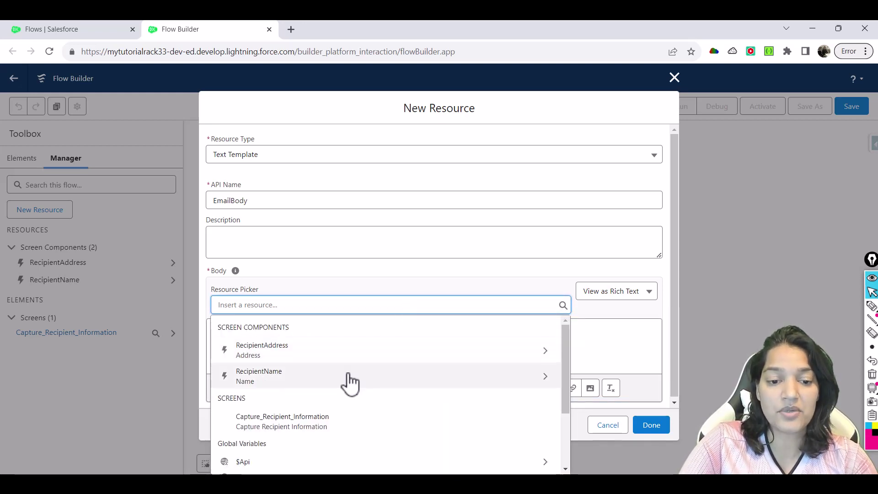
{"action": "left_click", "coordinate": [314, 359]}
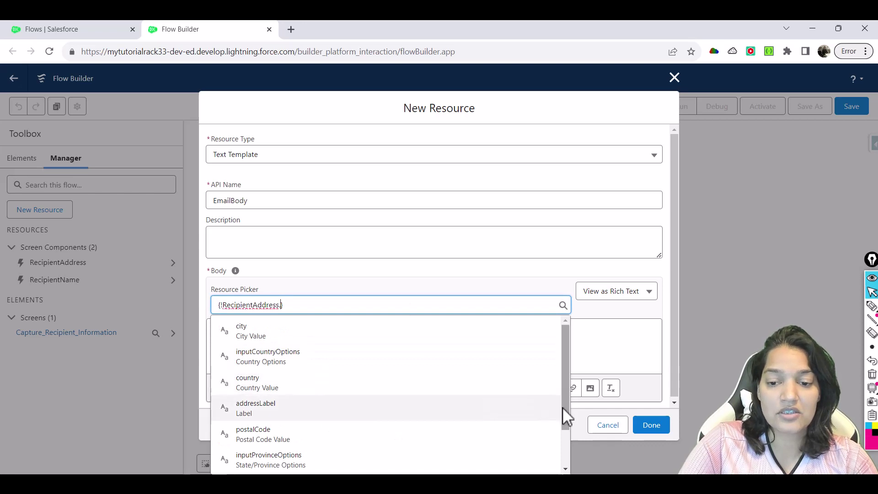
{"action": "left_click_drag", "start_coordinate": [563, 407], "coordinate": [547, 454]}
{"action": "left_click", "coordinate": [366, 461]}
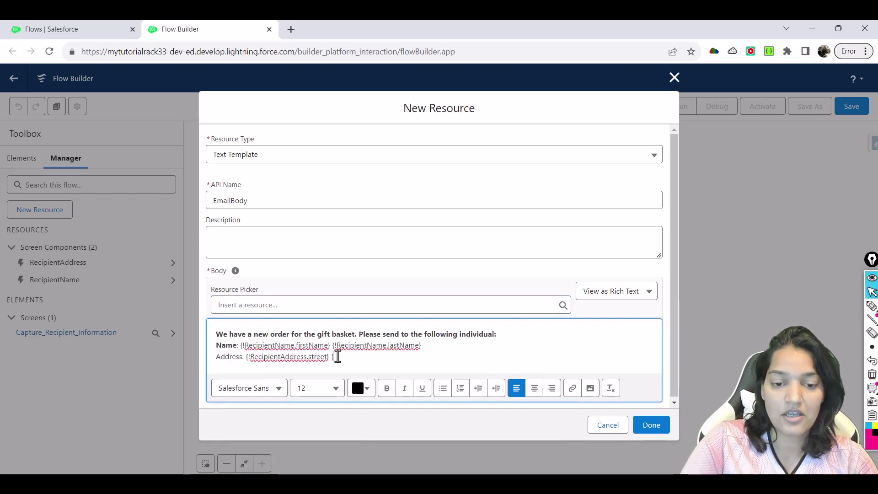
{"action": "left_click", "coordinate": [311, 304]}
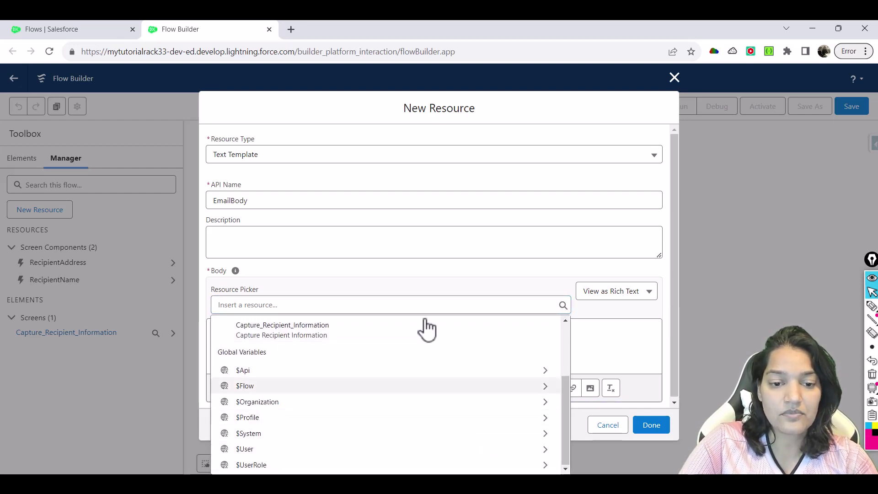
{"action": "left_click", "coordinate": [548, 387]}
{"action": "left_click", "coordinate": [311, 305]}
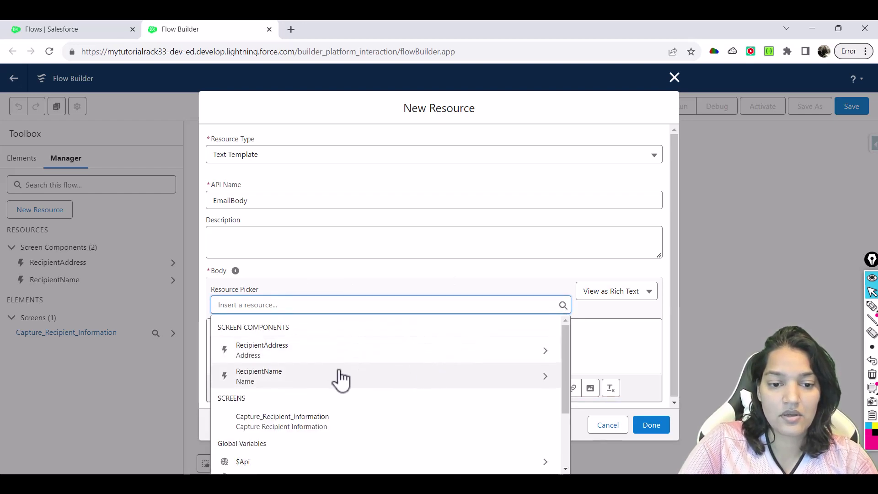
{"action": "left_click", "coordinate": [307, 354]}
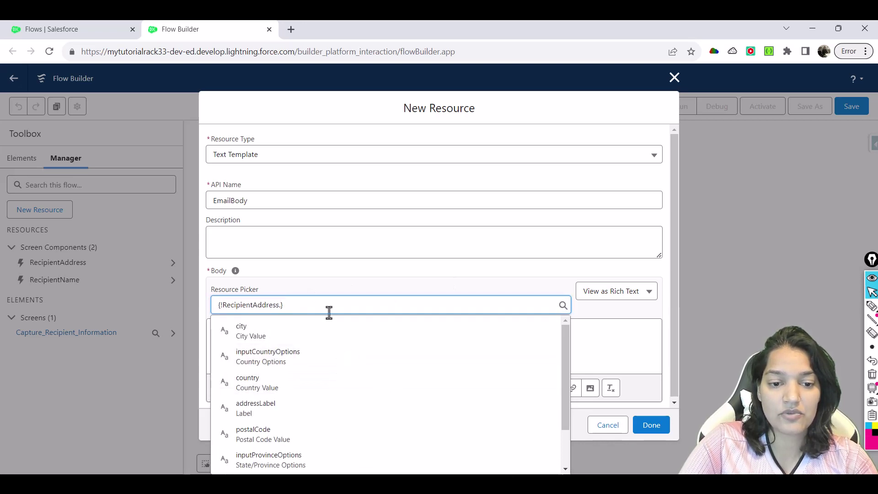
{"action": "left_click", "coordinate": [327, 330]}
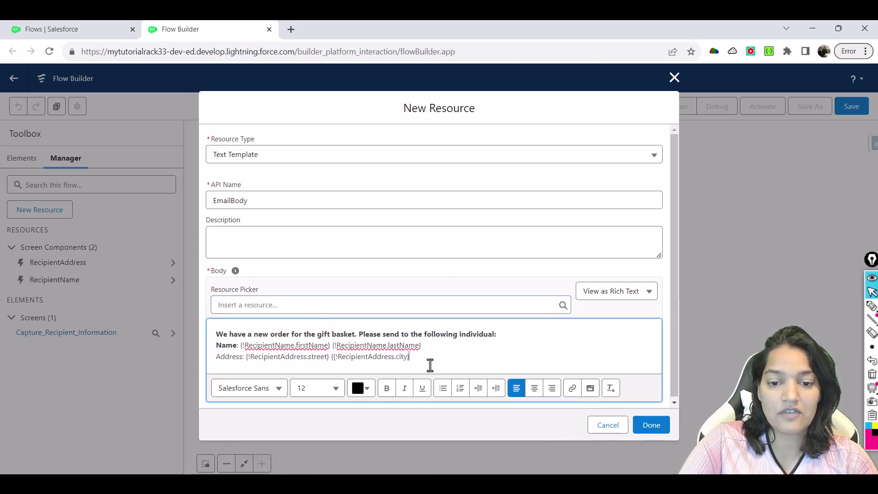
On a new line insert RecipientAddress province and postalCode, then select both address lines
{"action": "key", "text": "Return"}
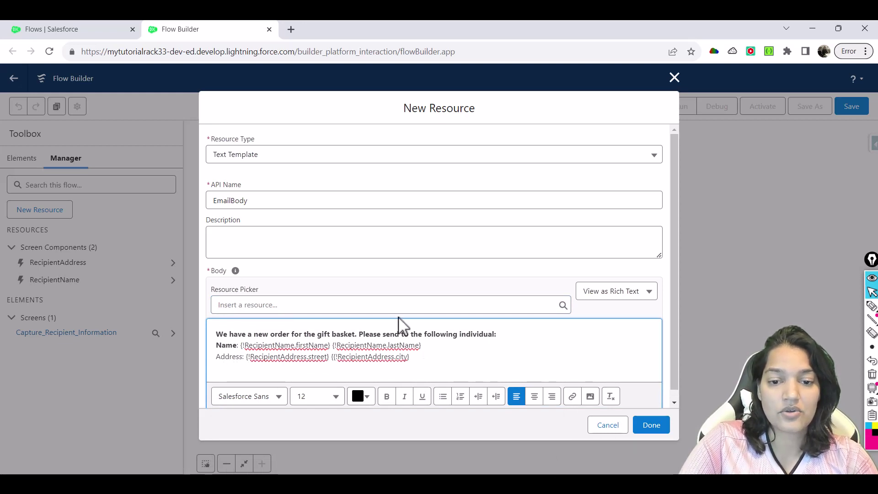
{"action": "left_click", "coordinate": [394, 305]}
{"action": "type", "text": "Re"}
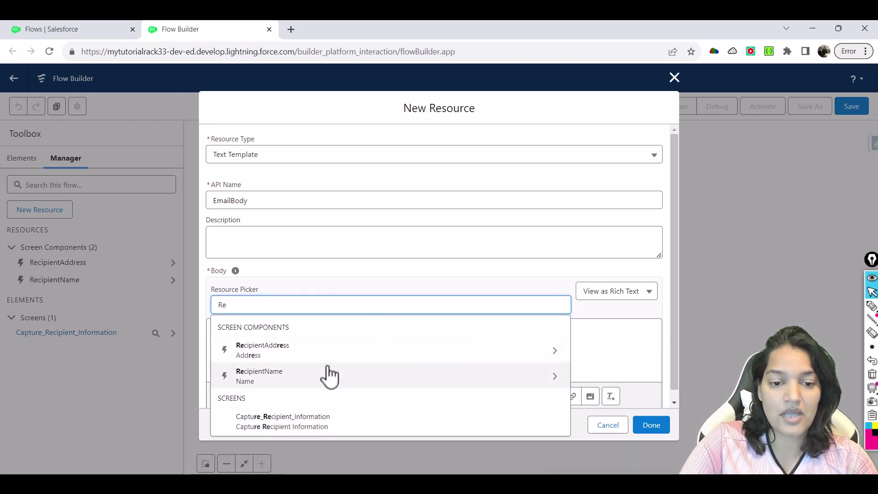
{"action": "left_click", "coordinate": [331, 356]}
{"action": "left_click_drag", "start_coordinate": [563, 387], "coordinate": [564, 430]}
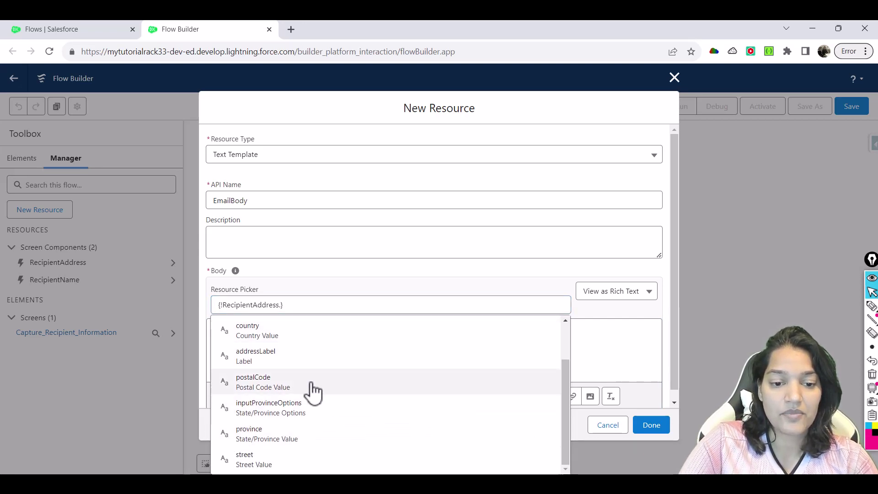
{"action": "left_click", "coordinate": [287, 436]}
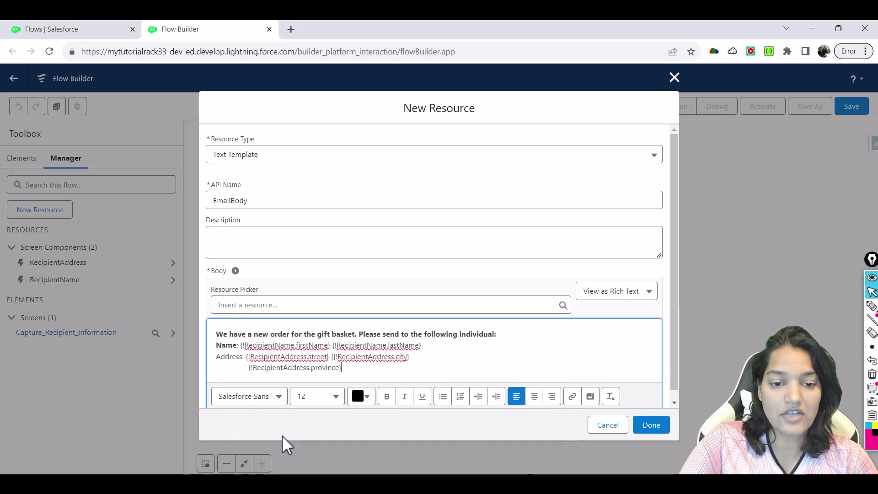
{"action": "left_click", "coordinate": [280, 305]}
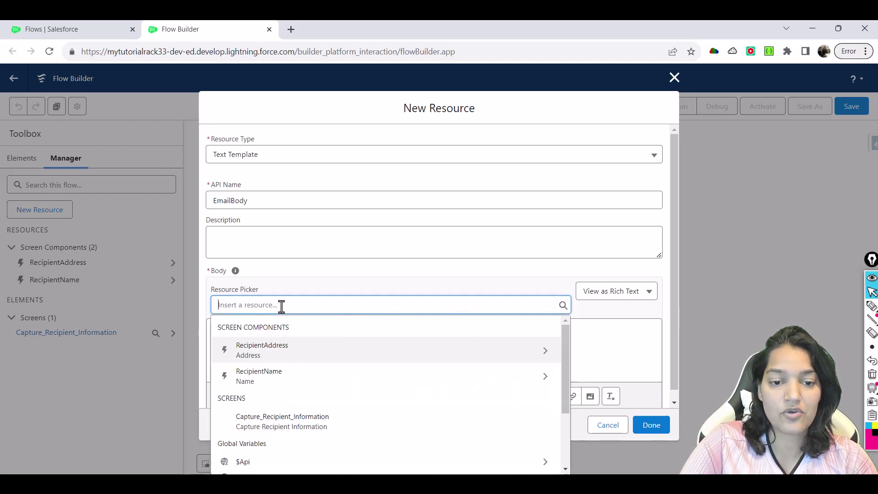
{"action": "left_click", "coordinate": [287, 356]}
{"action": "left_click", "coordinate": [361, 441]}
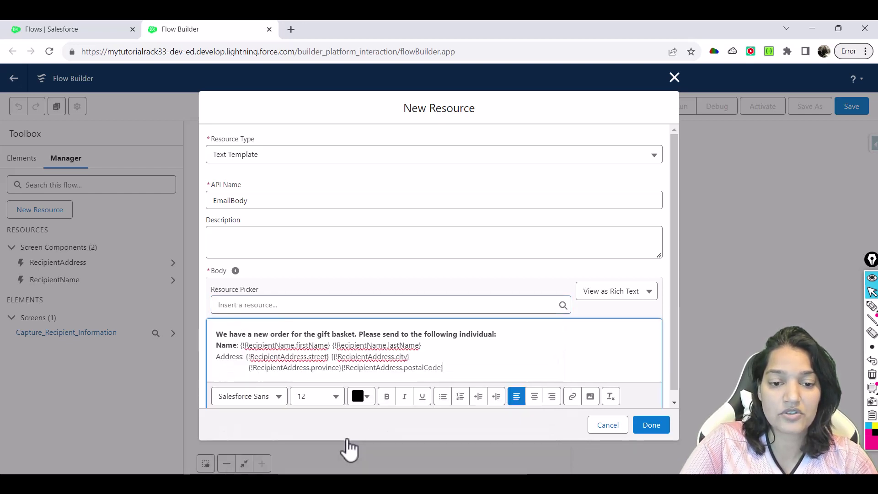
{"action": "left_click_drag", "start_coordinate": [445, 369], "coordinate": [246, 358]}
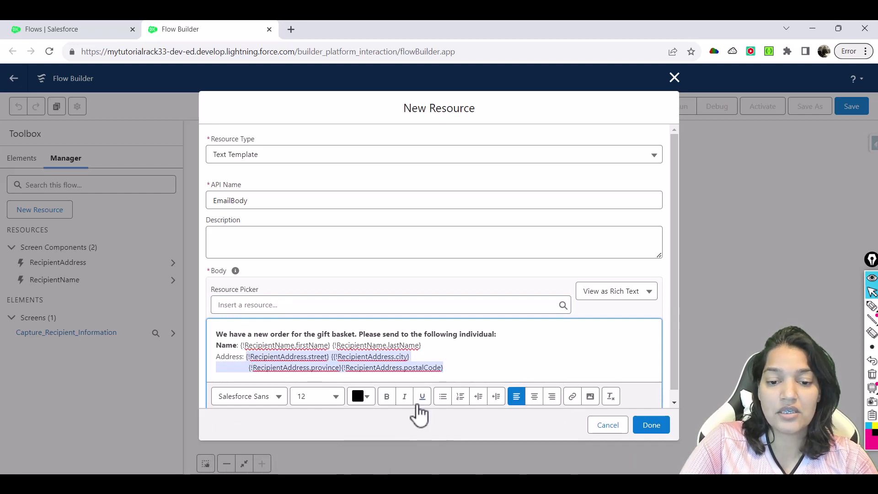
Bold the selected address merge fields and save the EmailBody text template
{"action": "left_click", "coordinate": [387, 396]}
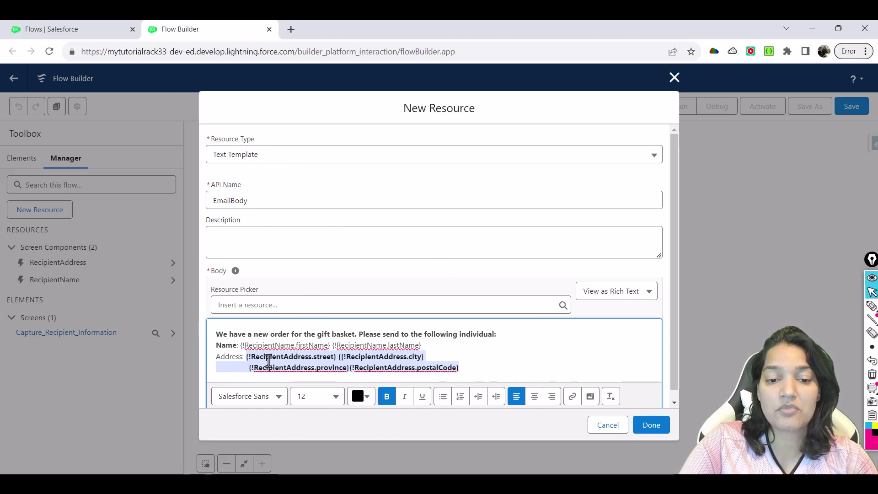
{"action": "left_click", "coordinate": [655, 434]}
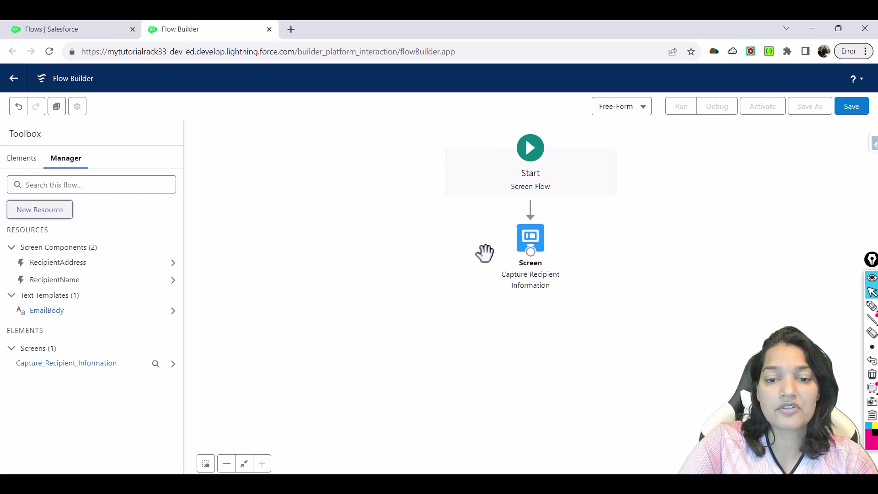
Add an Action below the screen and choose Send Email
{"action": "left_click", "coordinate": [21, 158]}
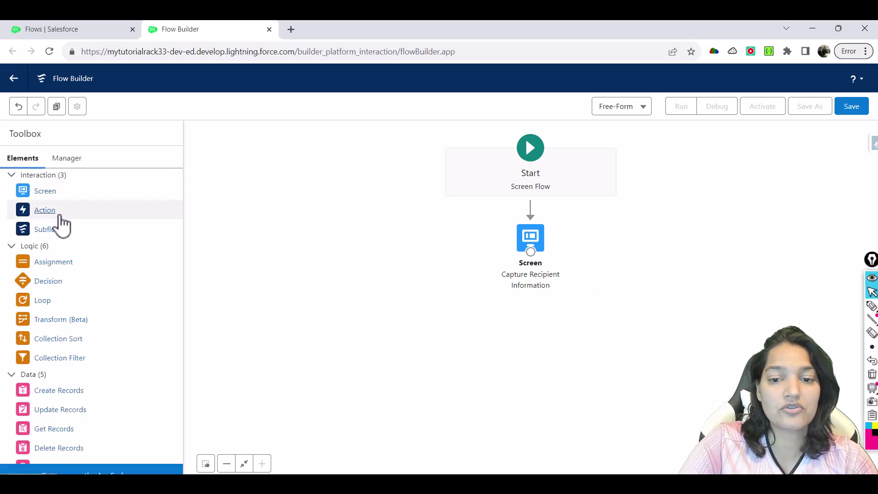
{"action": "left_click_drag", "start_coordinate": [50, 211], "coordinate": [527, 305]}
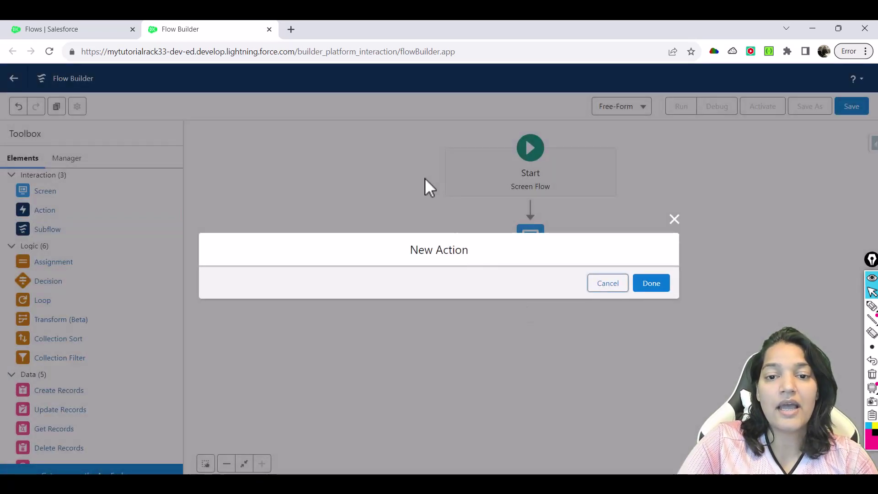
{"action": "left_click", "coordinate": [433, 145]}
{"action": "type", "text": "send"}
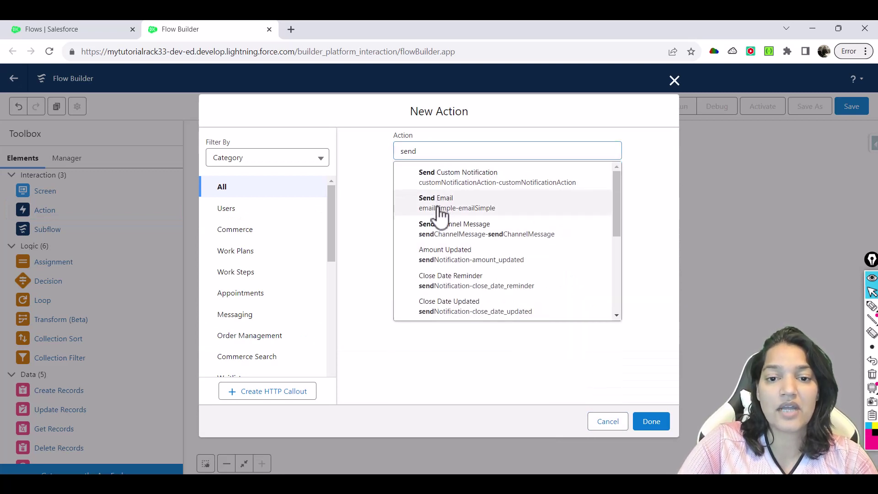
{"action": "left_click", "coordinate": [438, 211]}
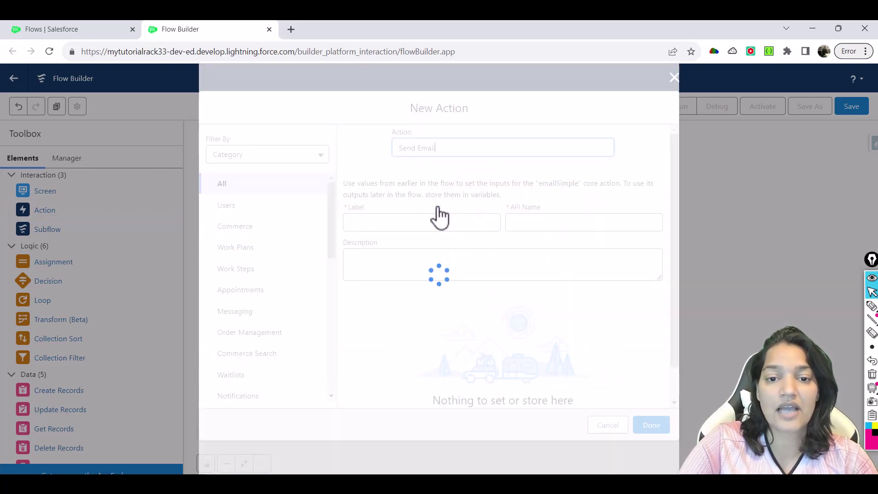
Label the action 'Send Email to the Customer and to shipping department' and include Body
{"action": "left_click", "coordinate": [383, 222]}
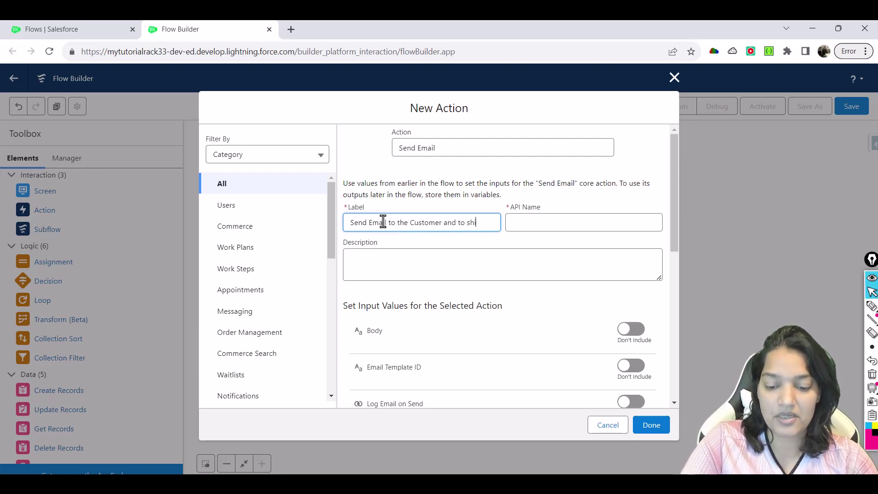
{"action": "type", "text": "Send Email to the Customer and to shipping department"}
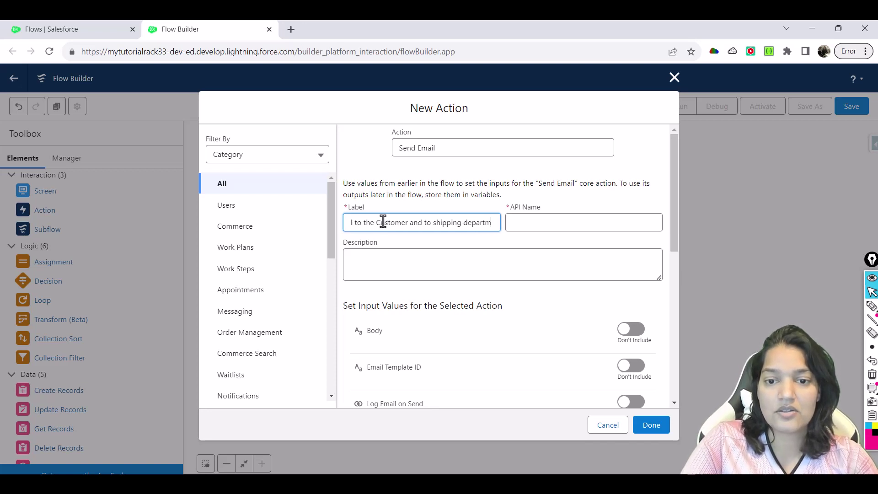
{"action": "key", "text": "Tab"}
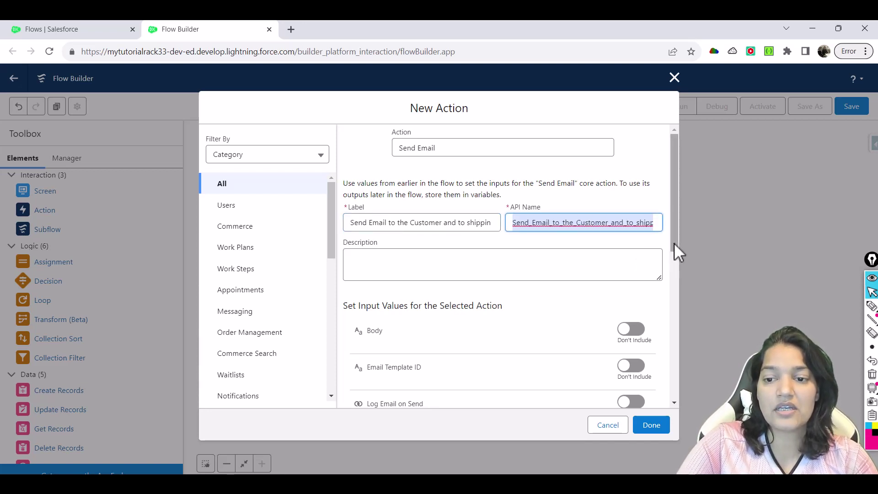
{"action": "left_click_drag", "start_coordinate": [674, 245], "coordinate": [675, 265]}
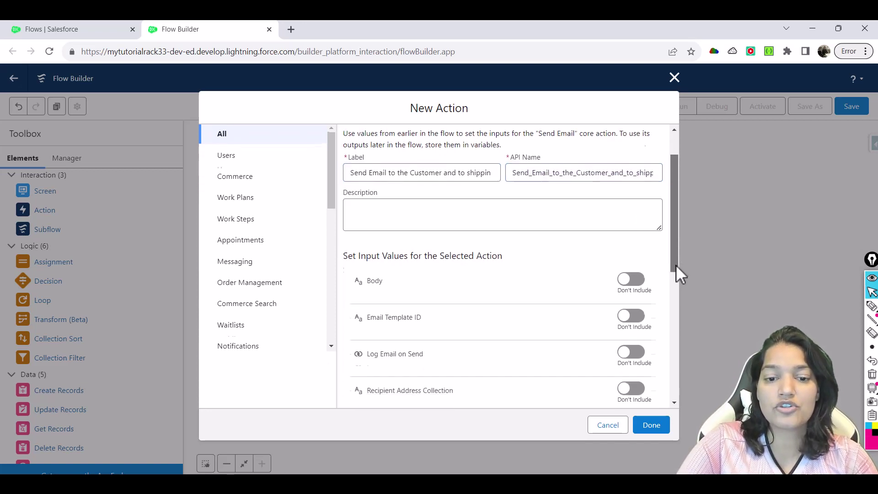
{"action": "left_click", "coordinate": [631, 280]}
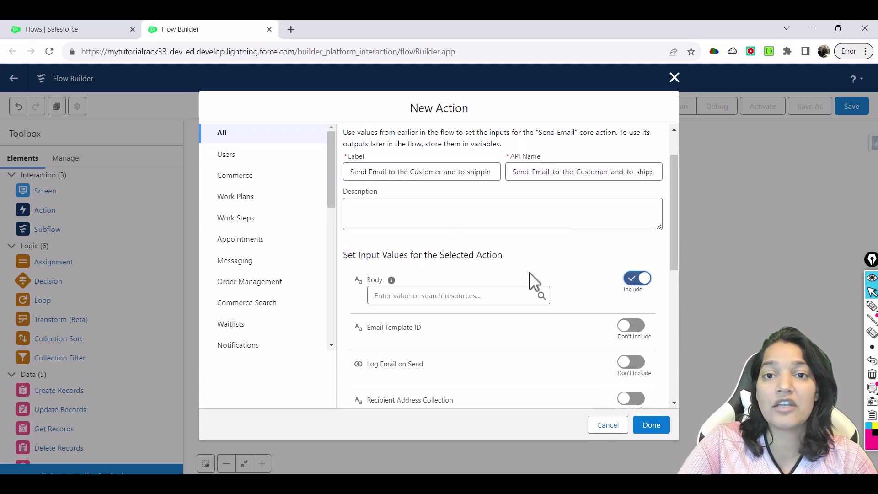
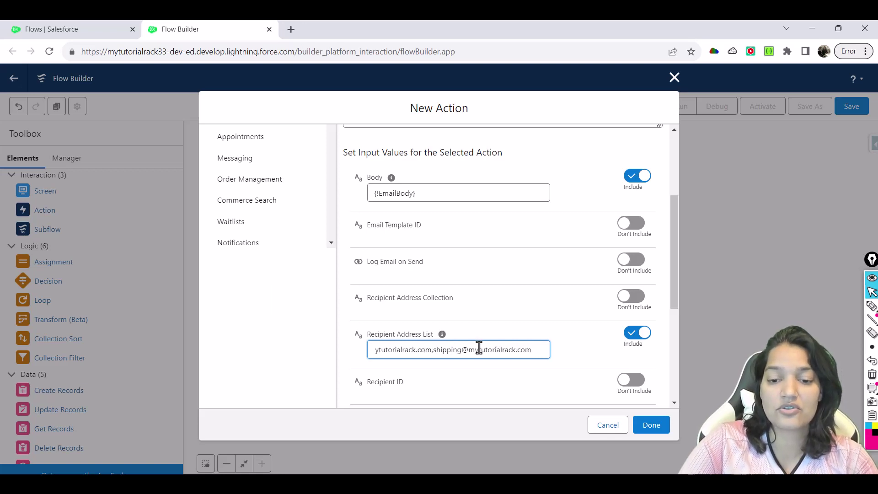
Append the shipping address to the email action's recipient addresses
{"action": "double_click", "coordinate": [479, 348]}
{"action": "left_click_drag", "start_coordinate": [435, 349], "coordinate": [532, 348]}
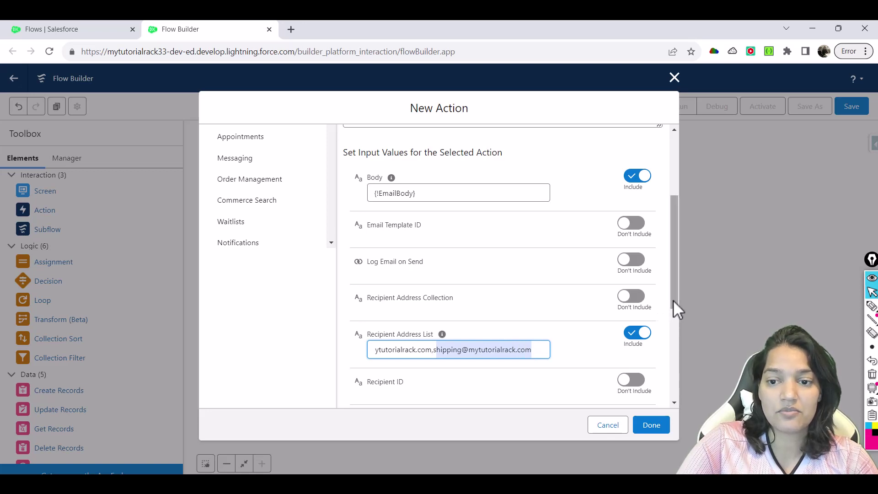
{"action": "left_click_drag", "start_coordinate": [673, 300], "coordinate": [679, 379]}
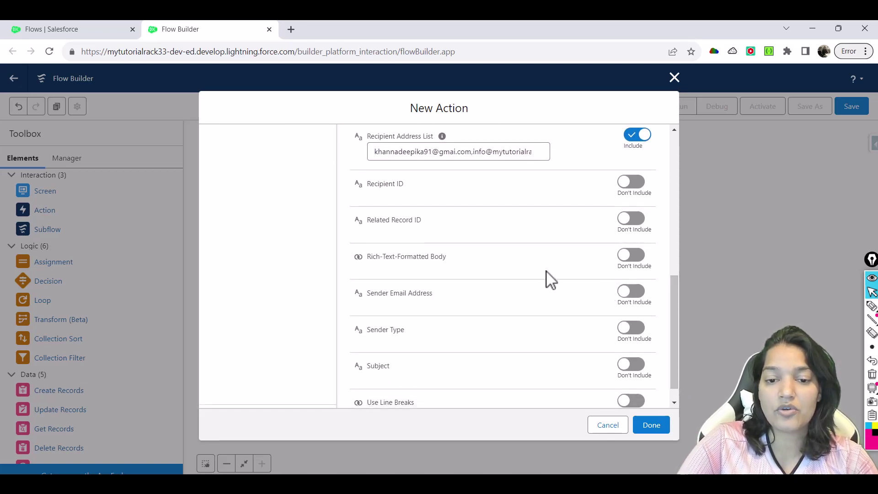
{"action": "left_click_drag", "start_coordinate": [433, 294], "coordinate": [364, 296]}
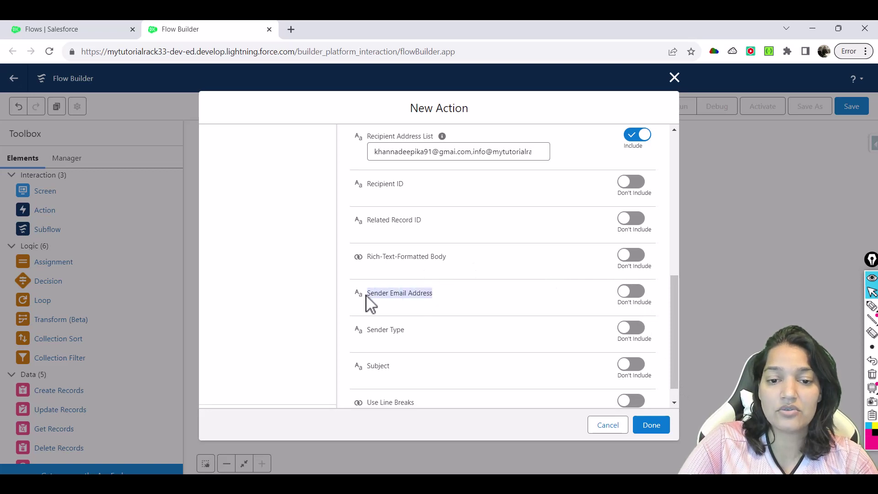
Include Rich-Text-Formatted Body and set it to $GlobalConstant.True
{"action": "left_click_drag", "start_coordinate": [367, 257], "coordinate": [447, 269]}
{"action": "left_click", "coordinate": [631, 258]}
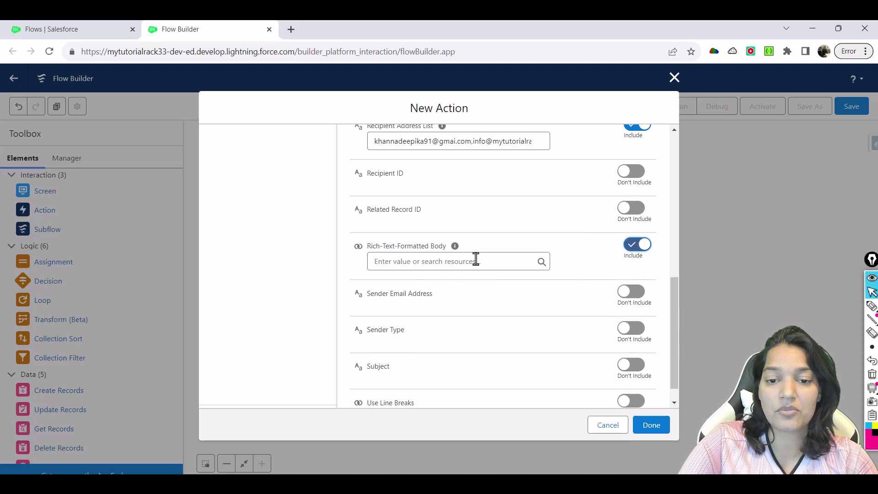
{"action": "left_click", "coordinate": [475, 259]}
{"action": "type", "text": "true"}
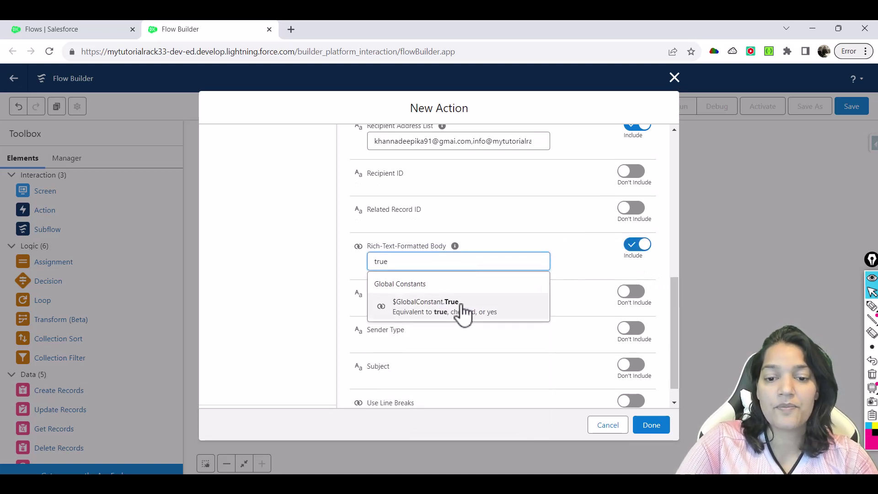
{"action": "left_click", "coordinate": [462, 306]}
Include the Subject 'Send Beautiful Gift Basket to the address' and finish the email action
{"action": "left_click_drag", "start_coordinate": [673, 301], "coordinate": [672, 364]}
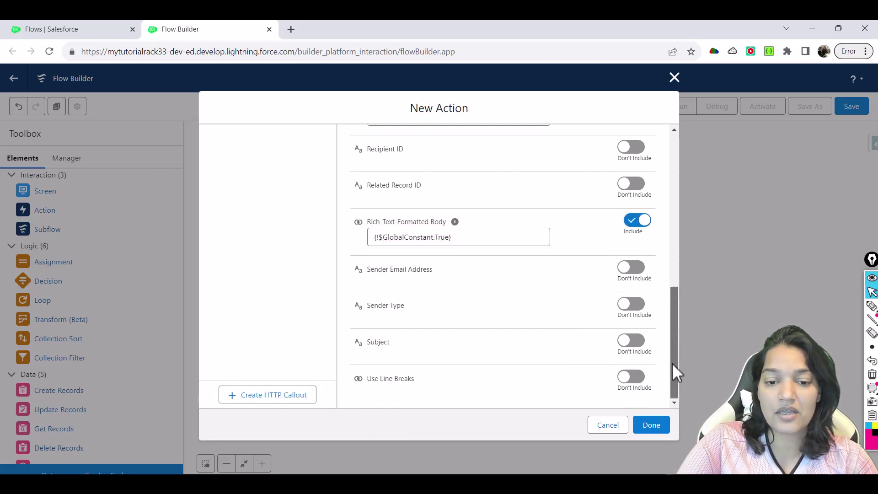
{"action": "left_click", "coordinate": [630, 341]}
{"action": "left_click", "coordinate": [480, 344]}
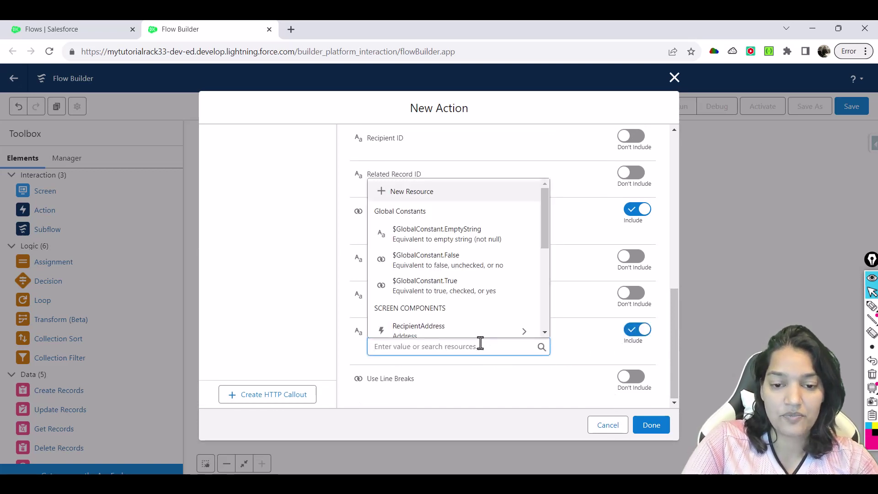
{"action": "type", "text": "We "}
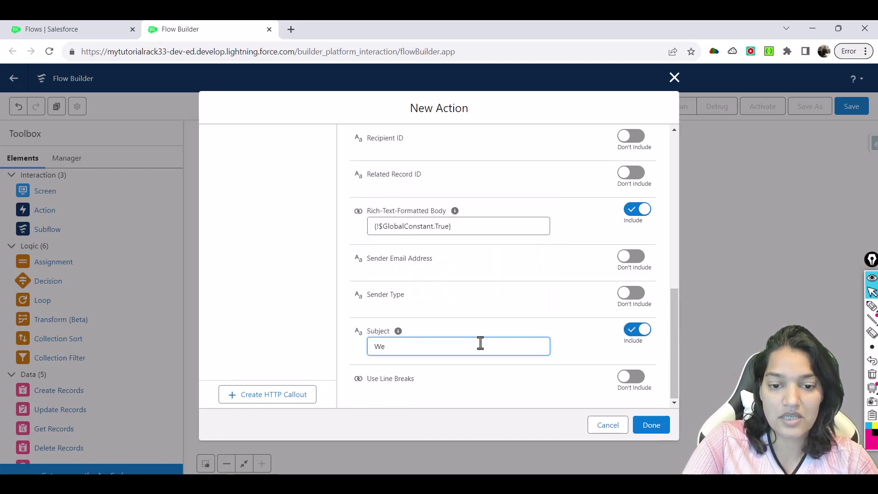
{"action": "type", "text": "nd Beautifu"}
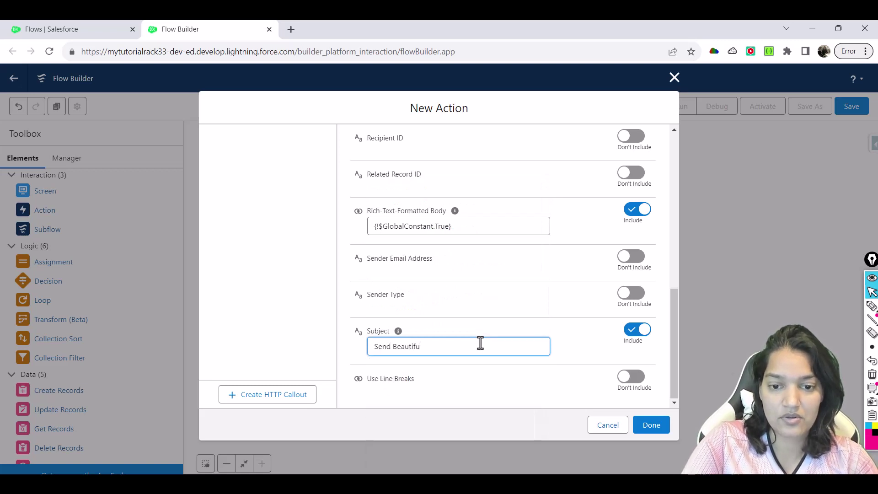
{"action": "type", "text": "l Gift Base"}
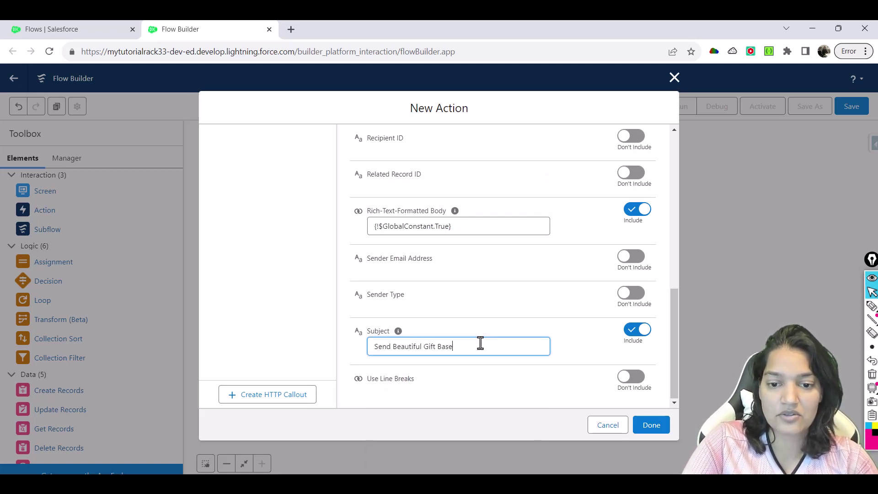
{"action": "key", "text": "BackSpace"}
{"action": "type", "text": "ket"}
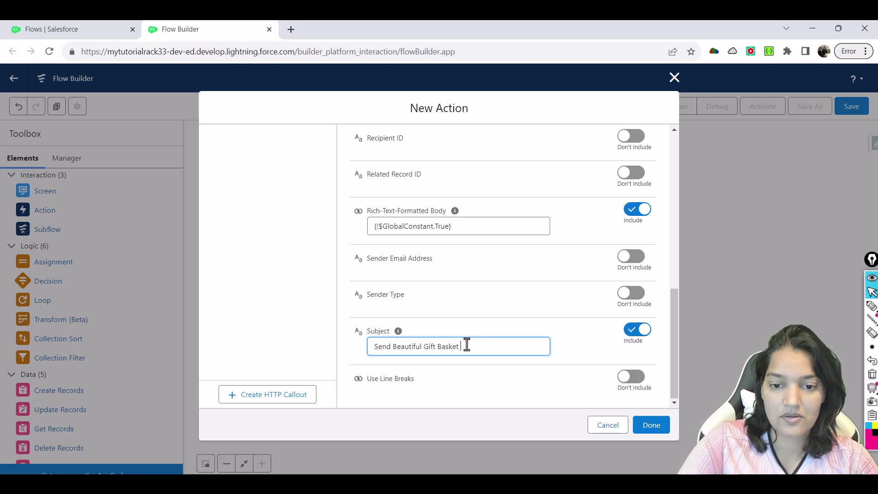
{"action": "type", "text": " to the address"}
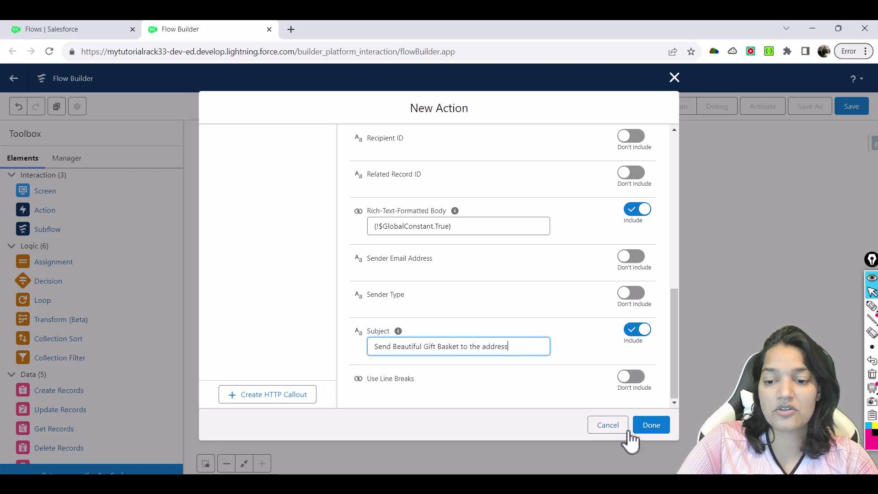
{"action": "left_click", "coordinate": [650, 427]}
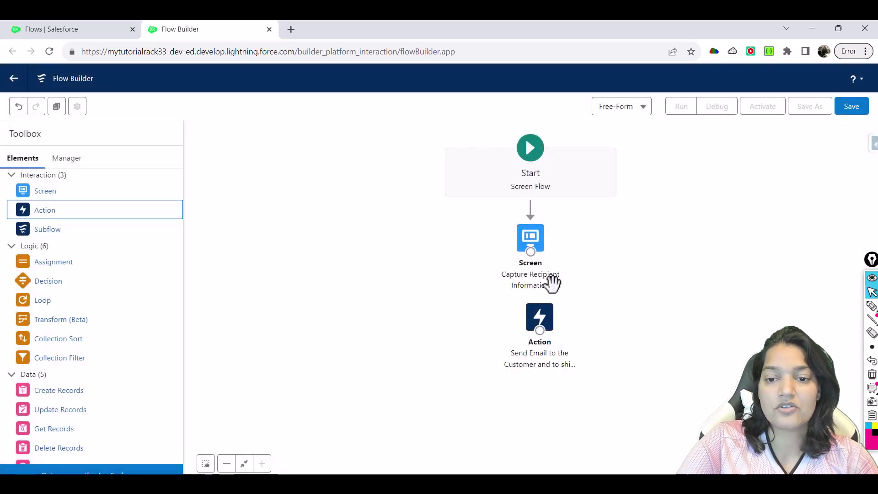
Connect Capture Recipient Information to the email action, then review the screen without changes
{"action": "mouse_move", "coordinate": [532, 252]}
{"action": "left_mouse_down"}
{"action": "mouse_move", "coordinate": [532, 298]}
{"action": "mouse_move", "coordinate": [544, 320]}
{"action": "mouse_move", "coordinate": [536, 321]}
{"action": "left_mouse_up"}
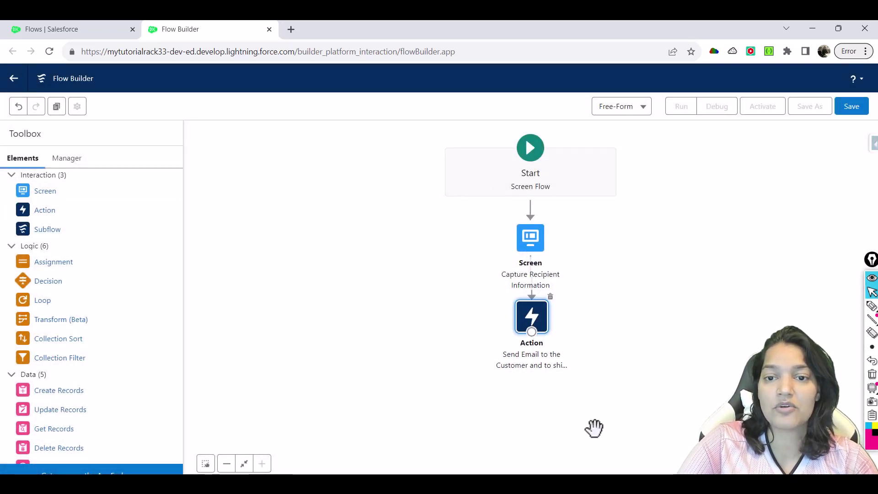
{"action": "double_click", "coordinate": [531, 246]}
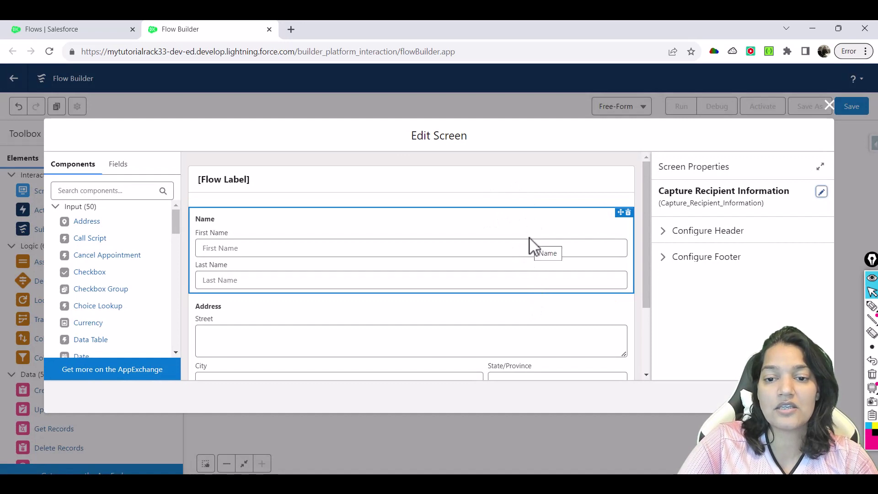
{"action": "left_click", "coordinate": [828, 104]}
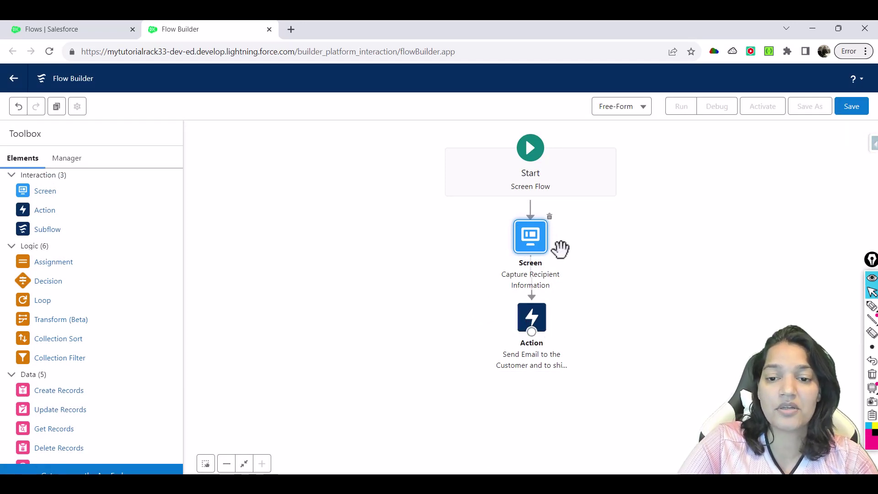
{"action": "left_click", "coordinate": [854, 108]}
{"action": "left_click", "coordinate": [362, 241]}
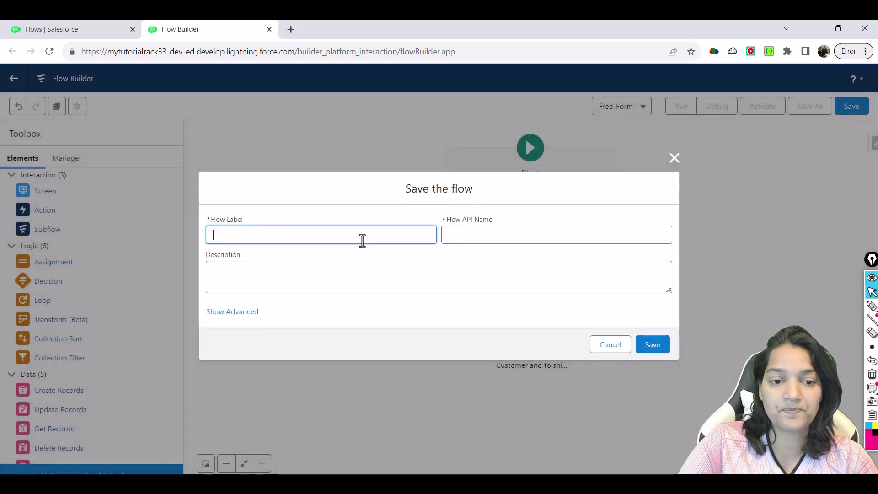
{"action": "type", "text": "Send Gi"}
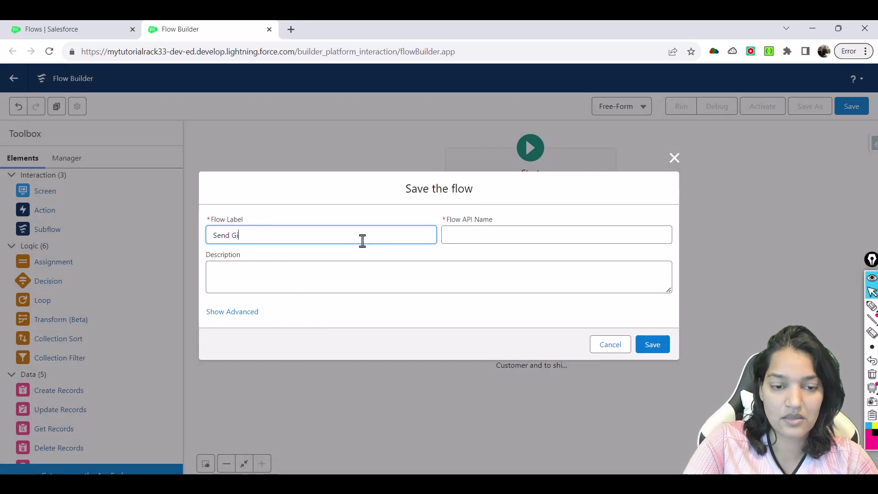
{"action": "type", "text": "ft Basket"}
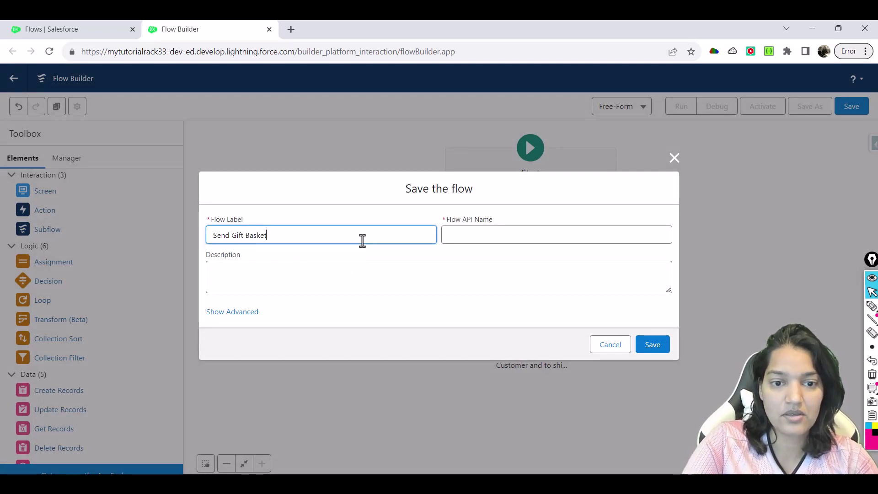
{"action": "key", "text": "Tab"}
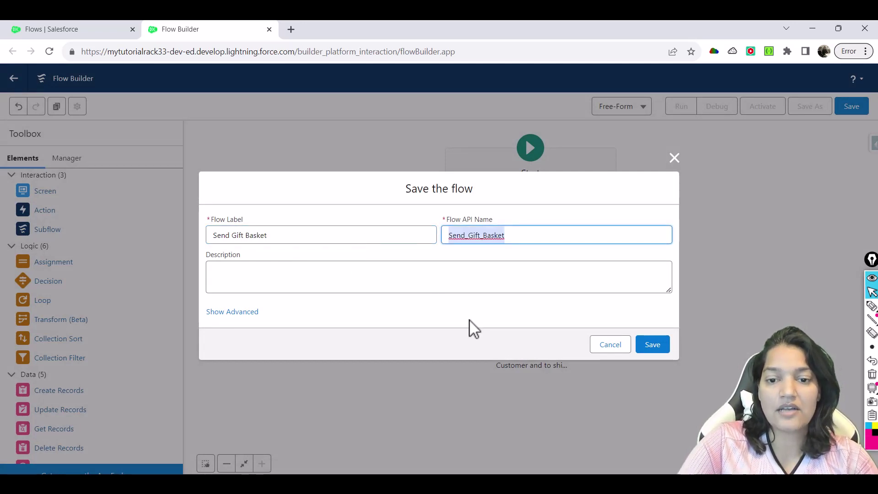
{"action": "left_click", "coordinate": [649, 346]}
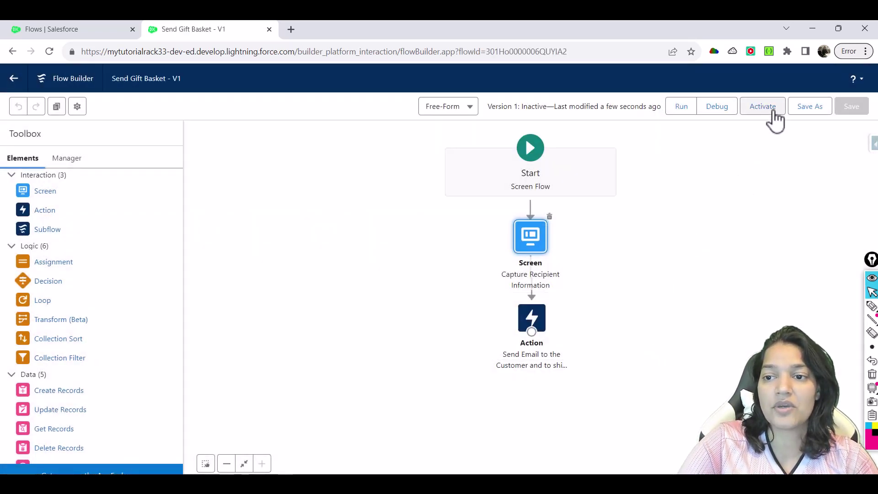
{"action": "left_click", "coordinate": [762, 107]}
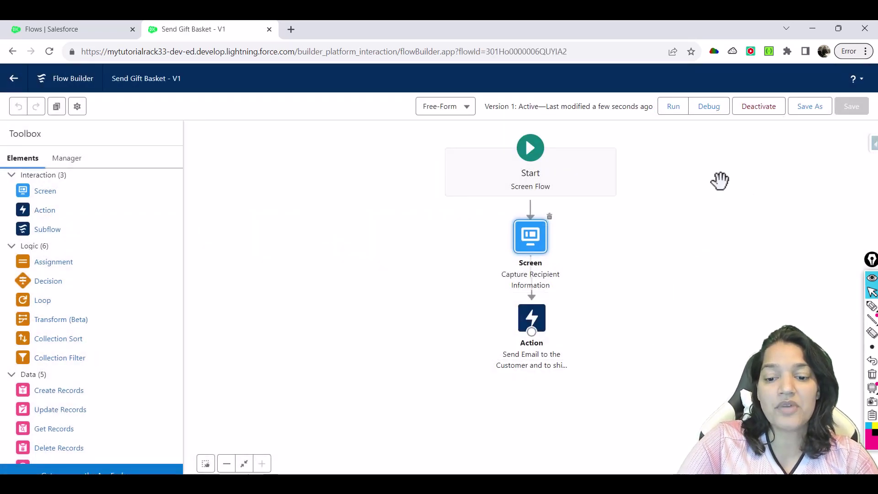
{"action": "key", "text": "alt+Tab"}
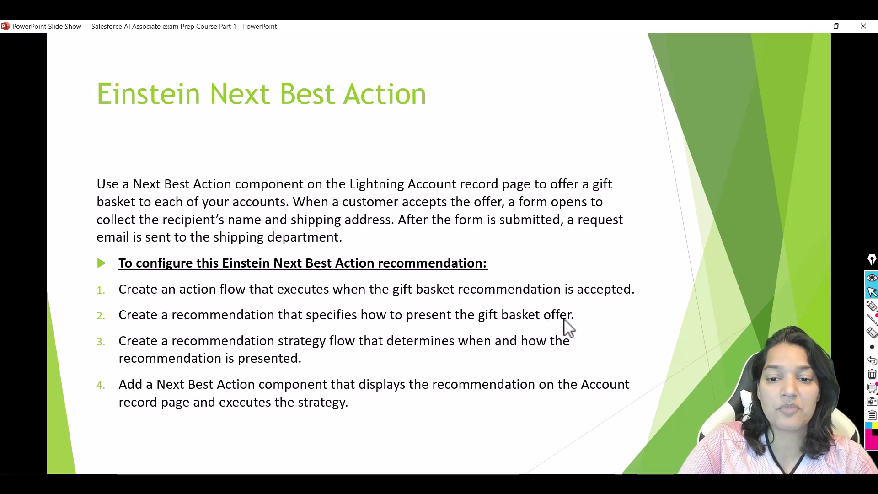
{"action": "key", "text": "alt+Tab"}
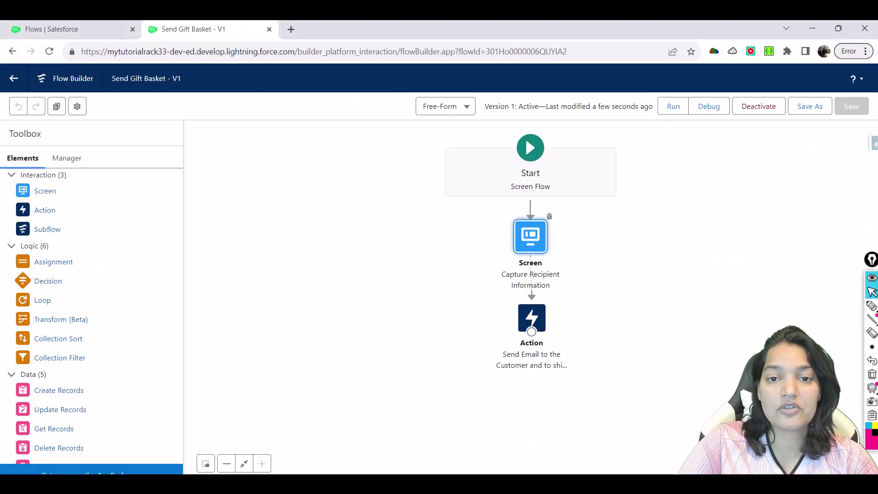
From the Flows tab, find Recommendations in the App Launcher and open its list
{"action": "left_click", "coordinate": [57, 31]}
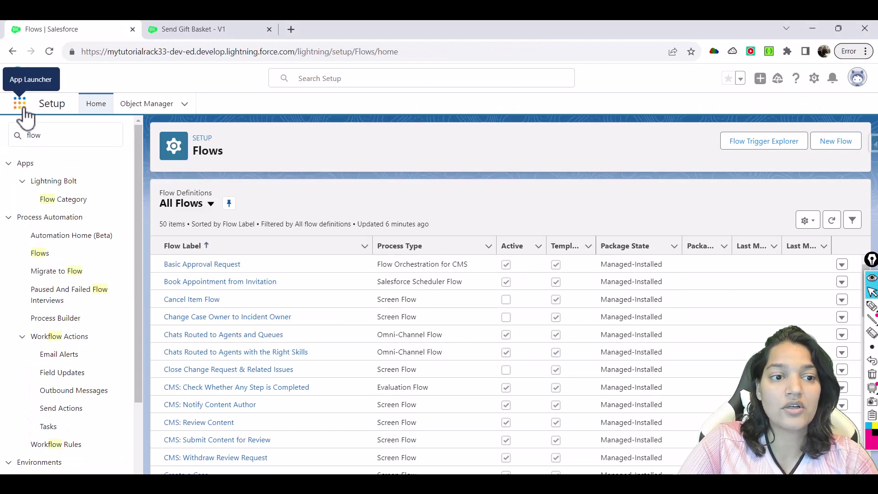
{"action": "left_click", "coordinate": [20, 106]}
{"action": "type", "text": "Recom"}
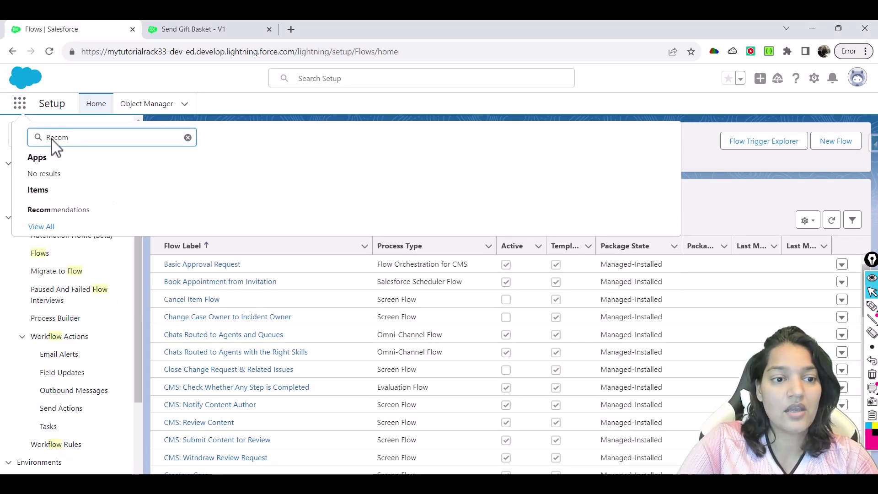
{"action": "left_click", "coordinate": [71, 212]}
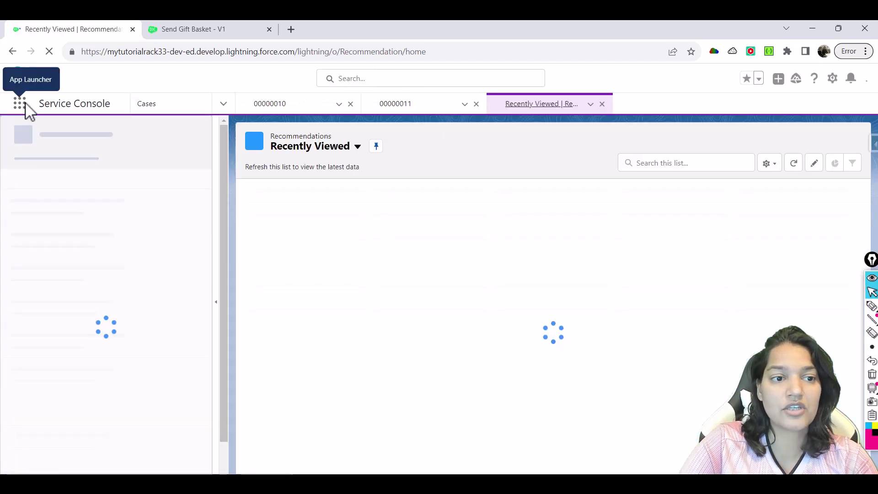
Switch to the Sales app, open Recommendations there, and start a New record
{"action": "left_click", "coordinate": [26, 105]}
{"action": "type", "text": "Sales"}
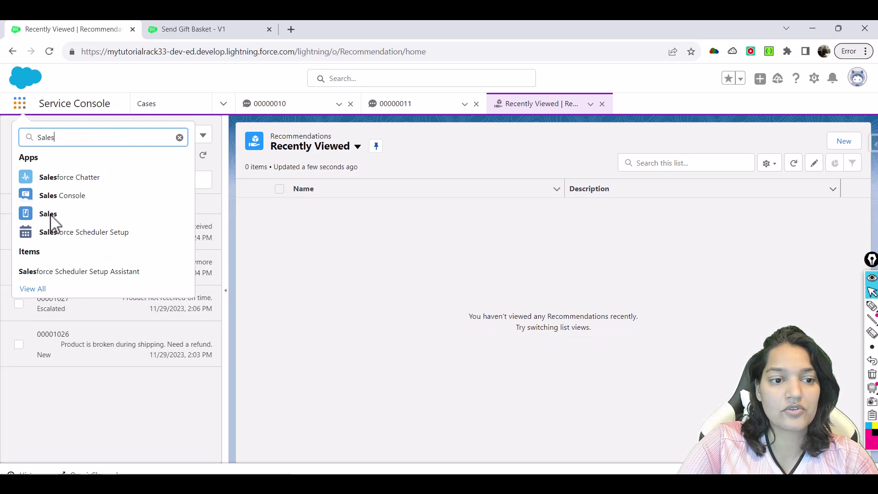
{"action": "left_click", "coordinate": [50, 217]}
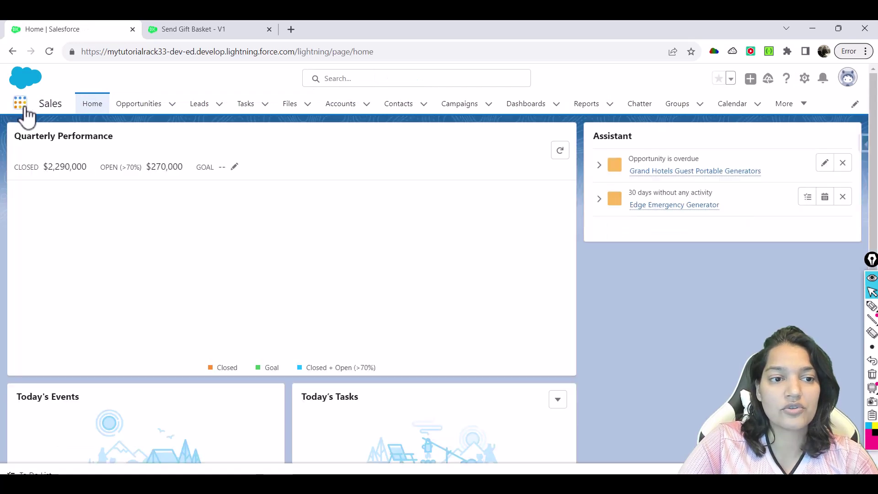
{"action": "left_click", "coordinate": [25, 108]}
{"action": "type", "text": "Rec"}
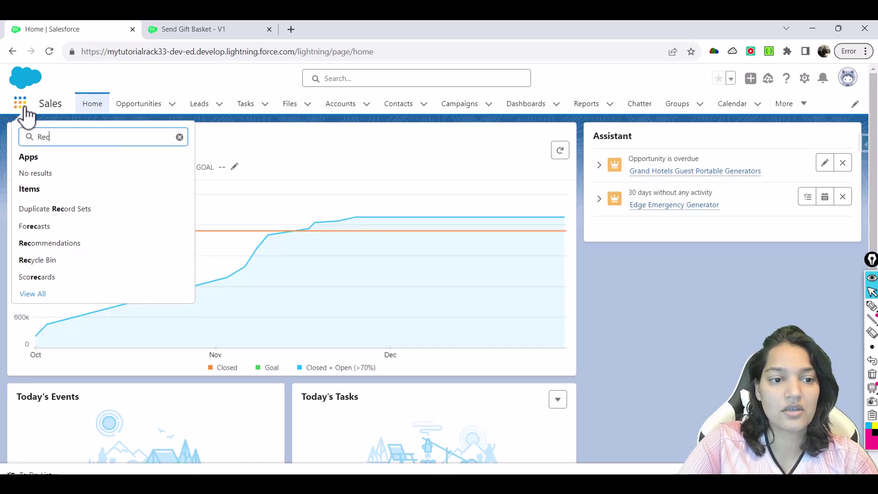
{"action": "left_click", "coordinate": [75, 243]}
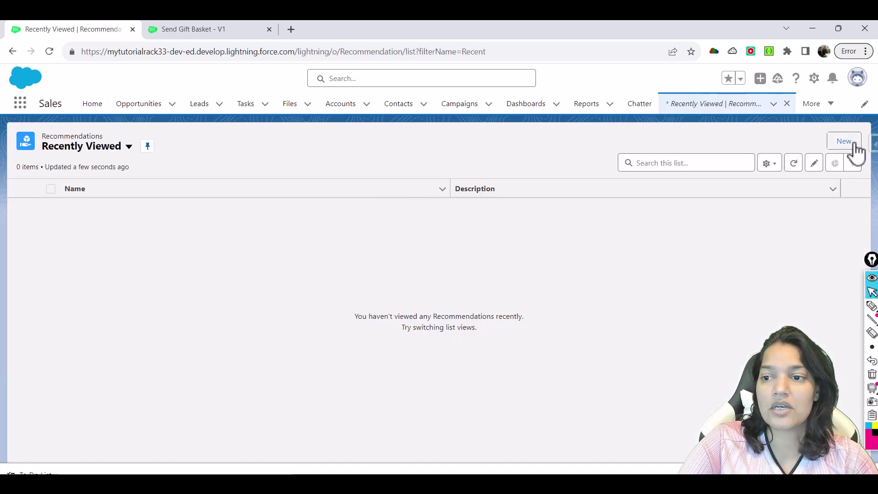
{"action": "left_click", "coordinate": [844, 141]}
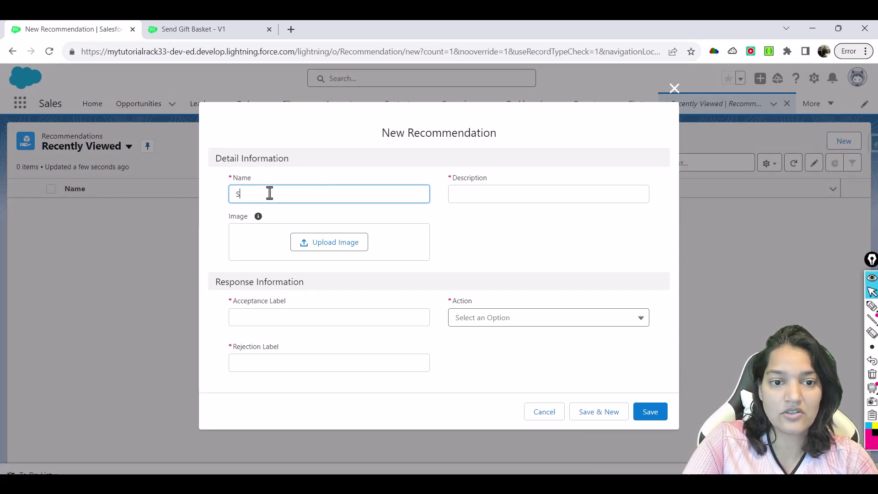
Enter Name 'Send Gift Basket' and a holiday gift-basket description, then upload giftBasket.jpg
{"action": "type", "text": "Send Gift Basket"}
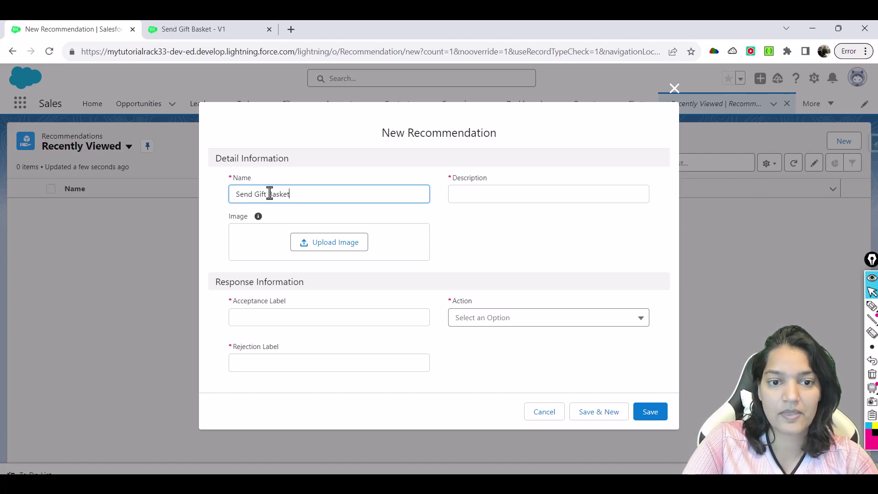
{"action": "key", "text": "Tab"}
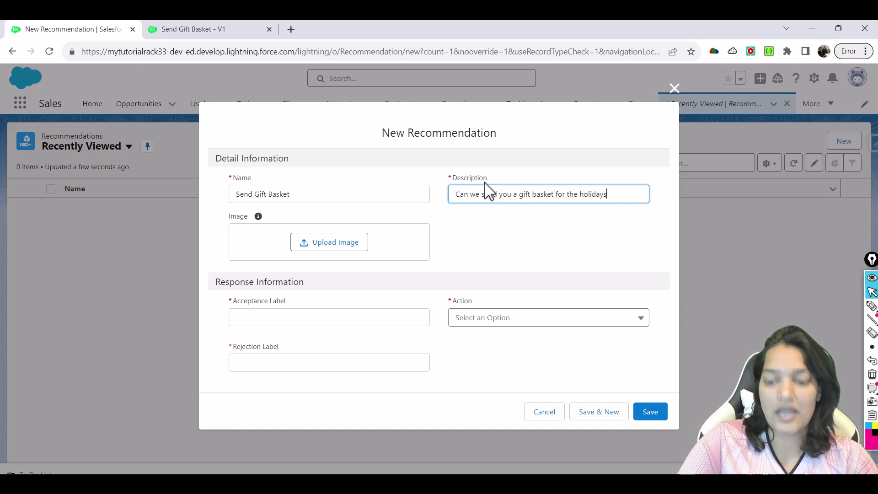
{"action": "left_click", "coordinate": [334, 247]}
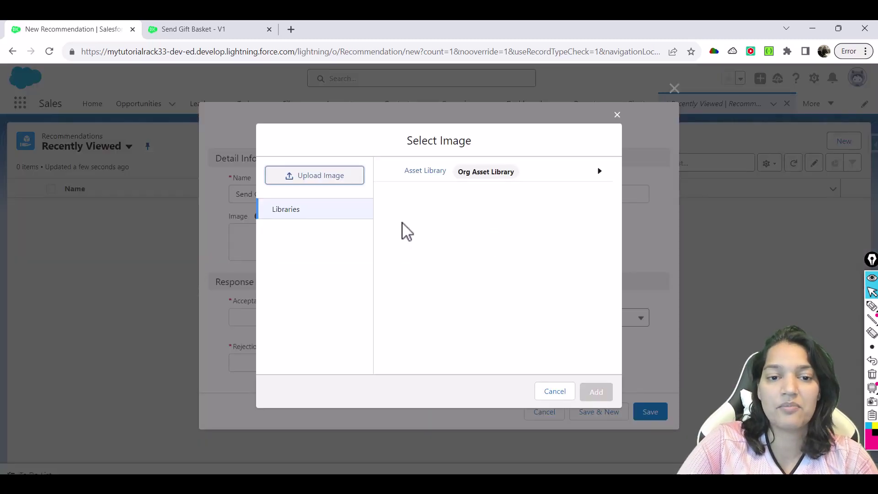
{"action": "left_click", "coordinate": [344, 182]}
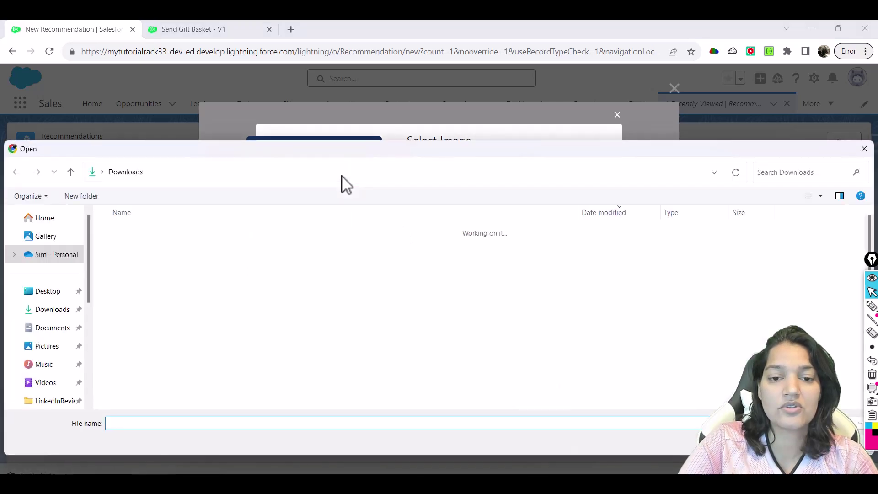
{"action": "double_click", "coordinate": [179, 246]}
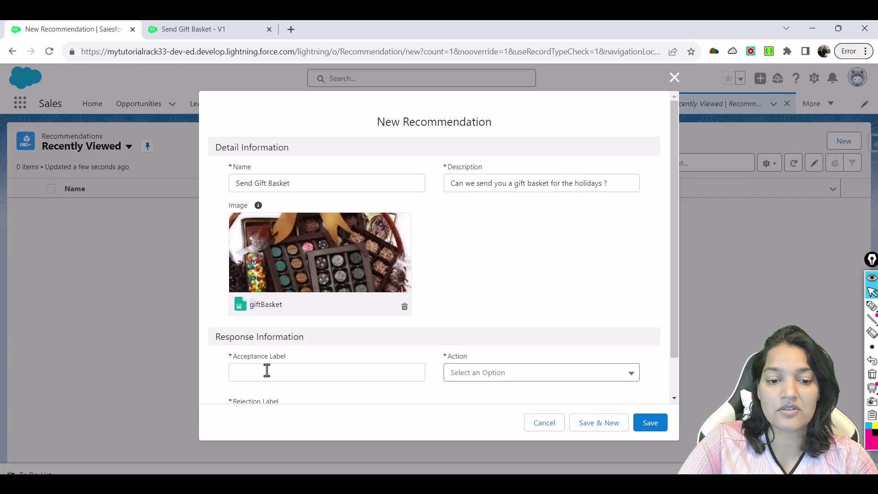
Check the Einstein Next Best Action slide on recommendations, then return to the form
{"action": "left_click", "coordinate": [267, 370]}
{"action": "left_click_drag", "start_coordinate": [673, 276], "coordinate": [676, 308]}
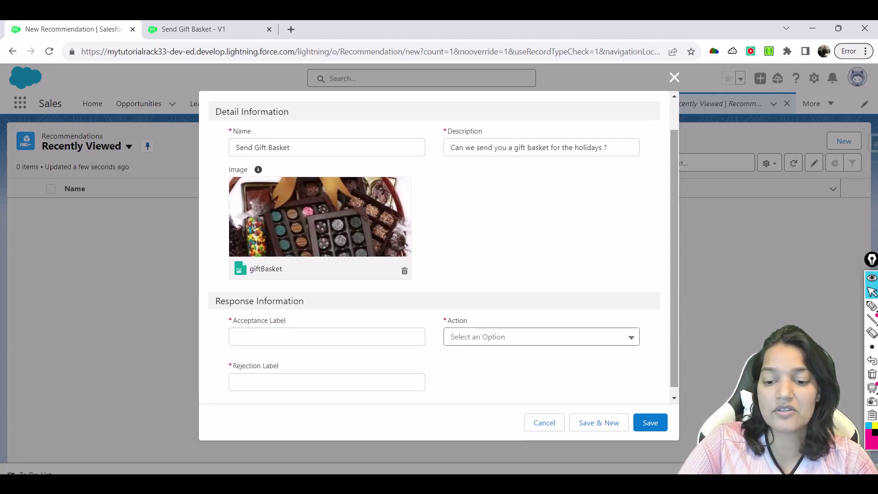
{"action": "key", "text": "alt+Tab"}
{"action": "key", "text": "Right"}
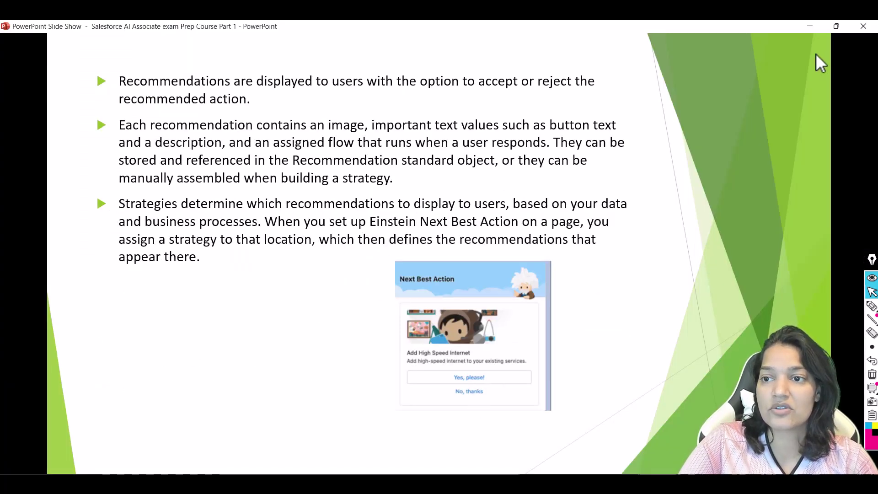
{"action": "left_click", "coordinate": [808, 26]}
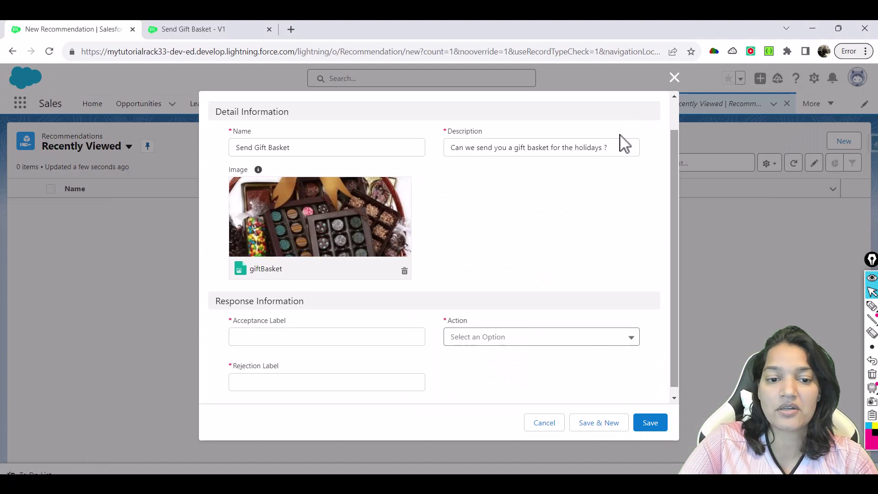
Set Acceptance Label to 'Yes, please' and Rejection Label to 'No, Thanks'
{"action": "left_click", "coordinate": [288, 336]}
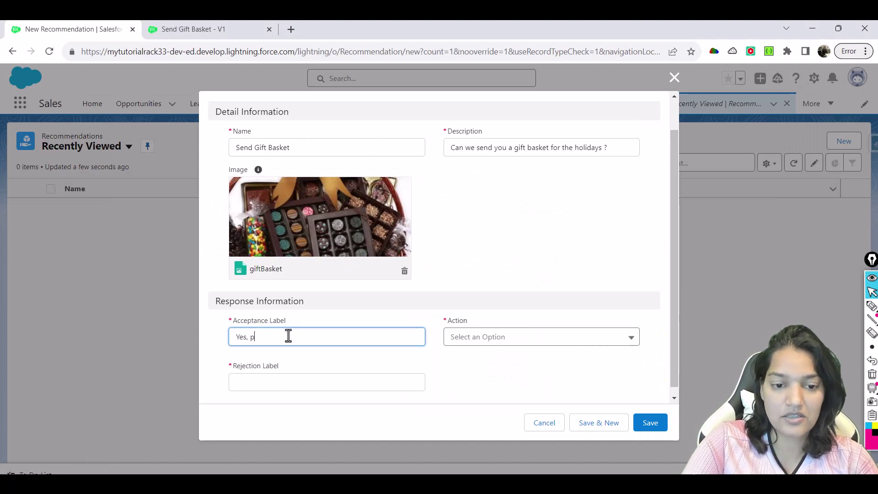
{"action": "type", "text": "Yes, please"}
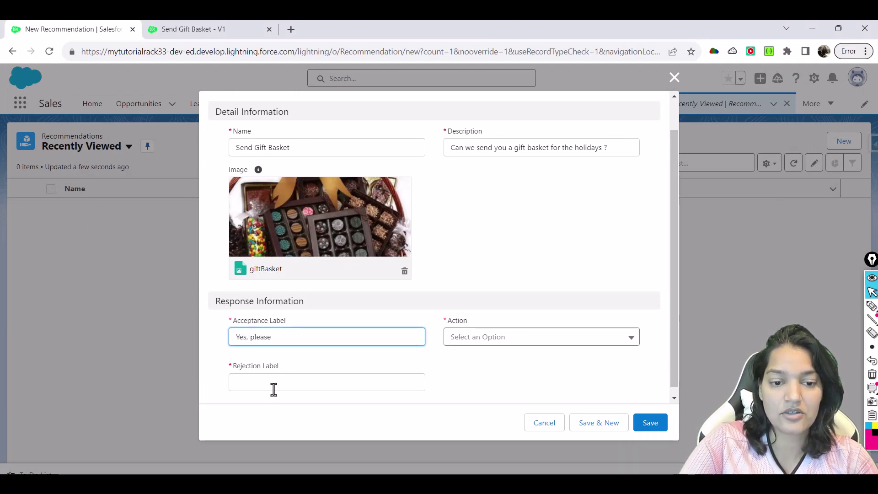
{"action": "left_click", "coordinate": [274, 389]}
{"action": "type", "text": "No, Thanks"}
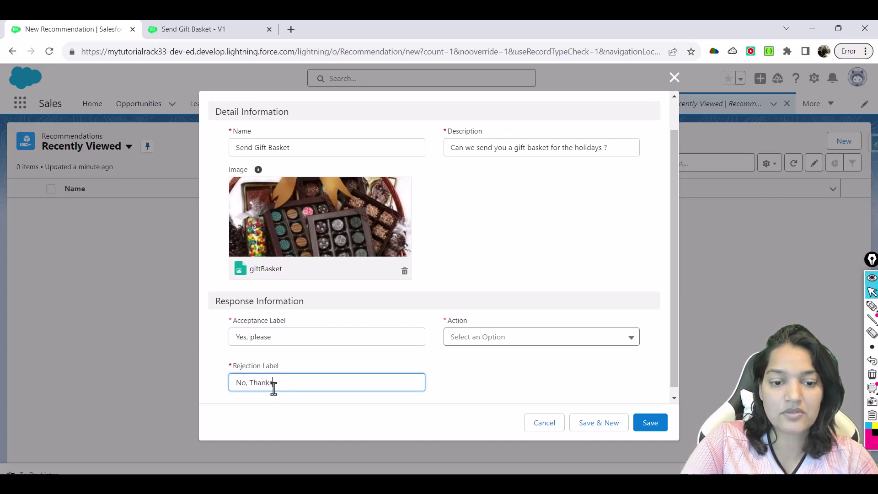
{"action": "left_click_drag", "start_coordinate": [280, 384], "coordinate": [221, 397]}
{"action": "left_click_drag", "start_coordinate": [274, 337], "coordinate": [230, 338]}
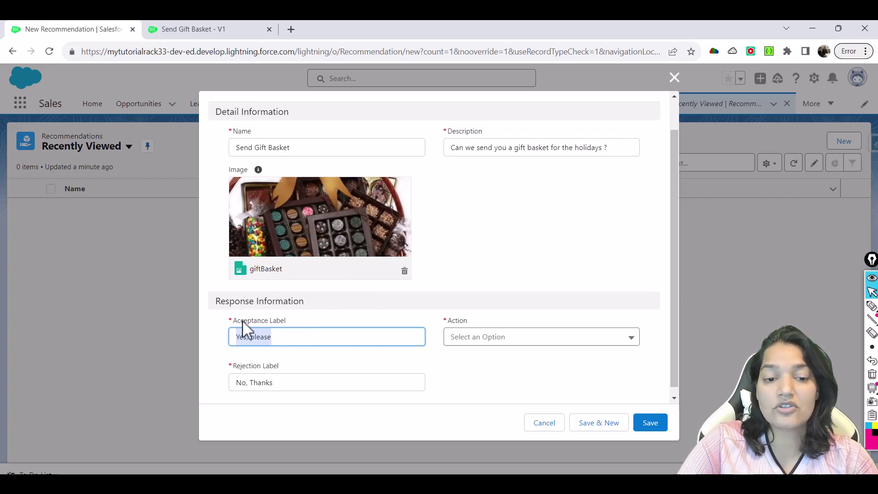
{"action": "left_click", "coordinate": [465, 322]}
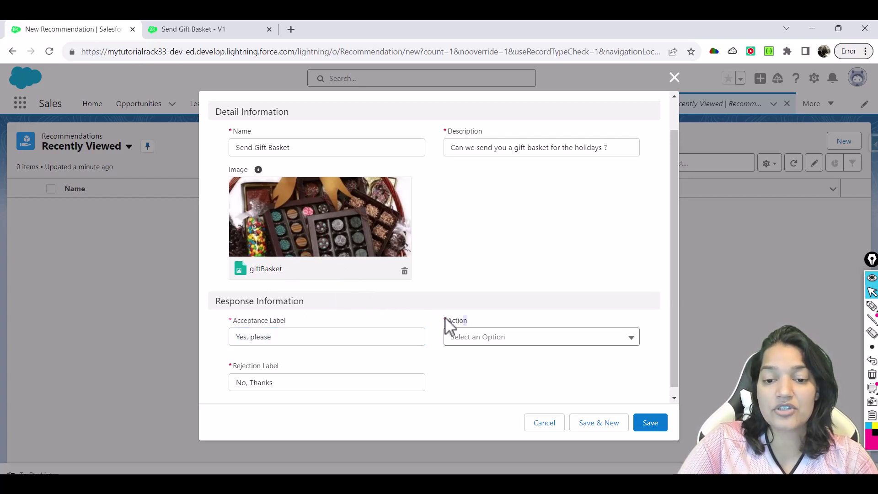
Choose the Send Gift Basket flow as the action and save the recommendation
{"action": "left_click", "coordinate": [487, 342]}
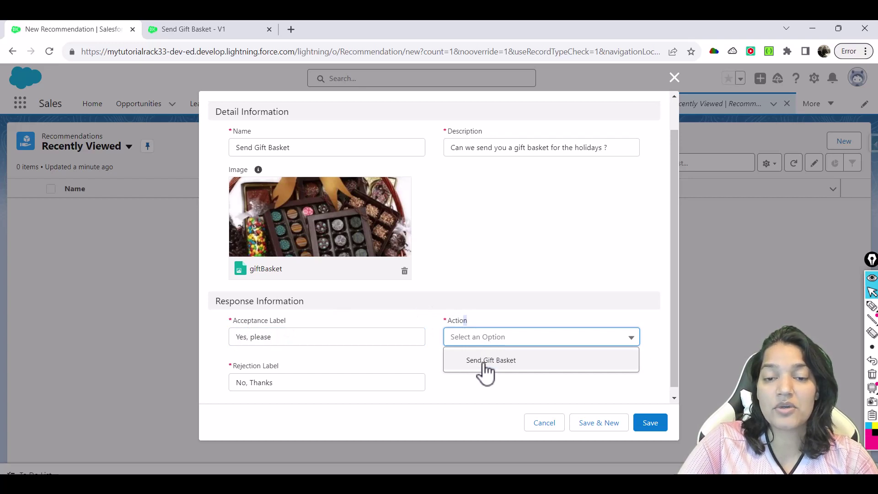
{"action": "left_click", "coordinate": [484, 366]}
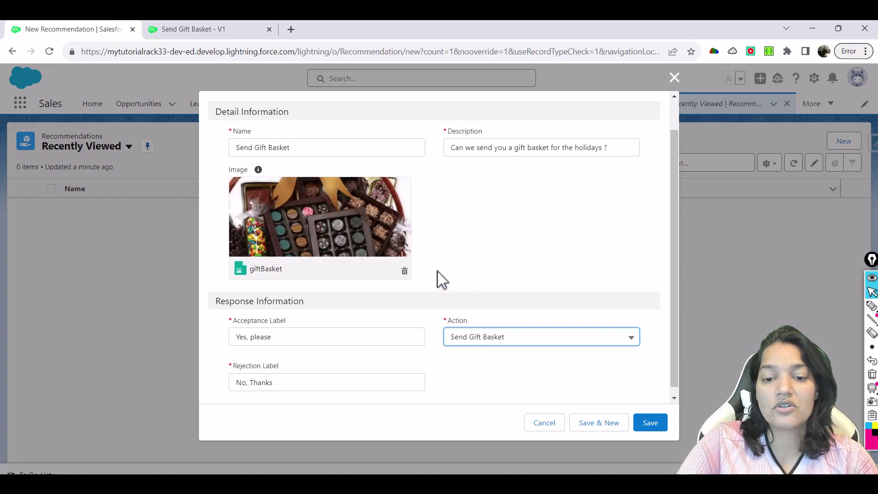
{"action": "left_click", "coordinate": [657, 424]}
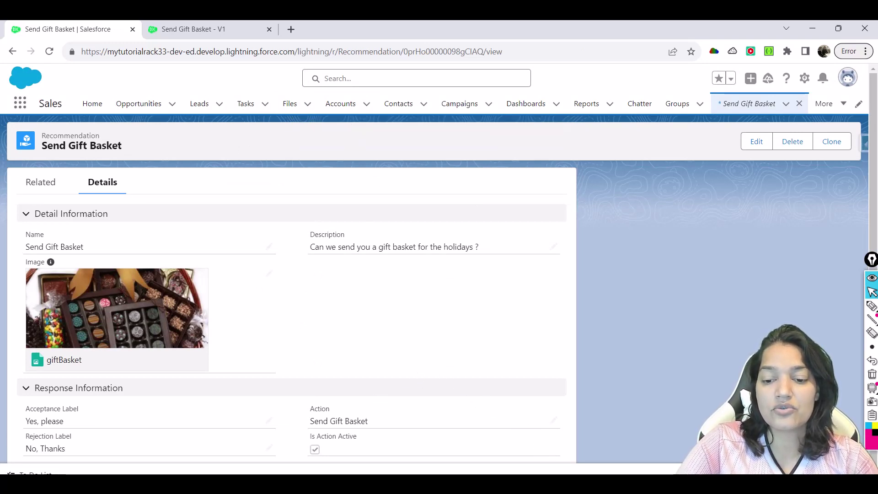
{"action": "left_click", "coordinate": [542, 480]}
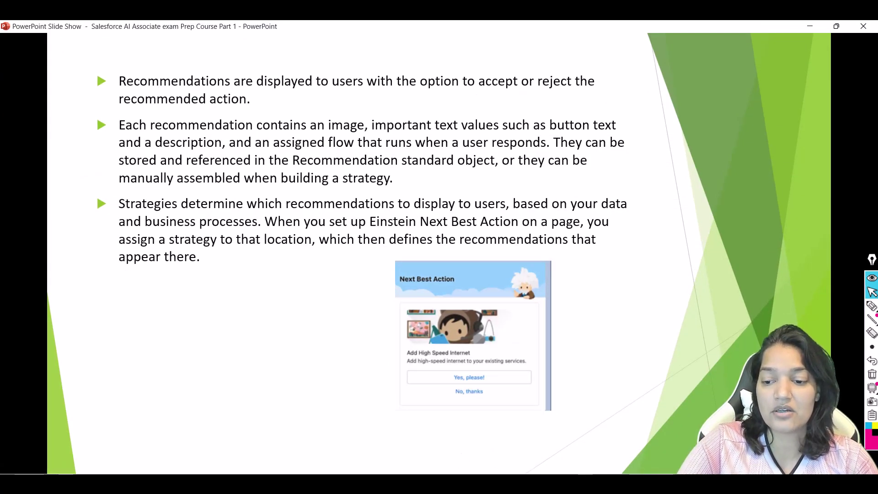